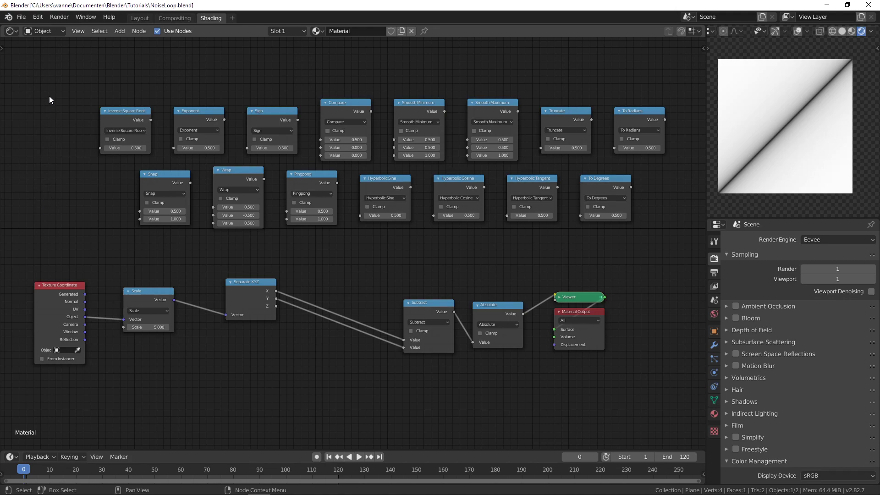
# Step: Box-select the top two rows of new Math nodes, then switch to the GitHub commit in Firefox
pyautogui.moveTo(52, 81); pyautogui.dragTo(666, 226)
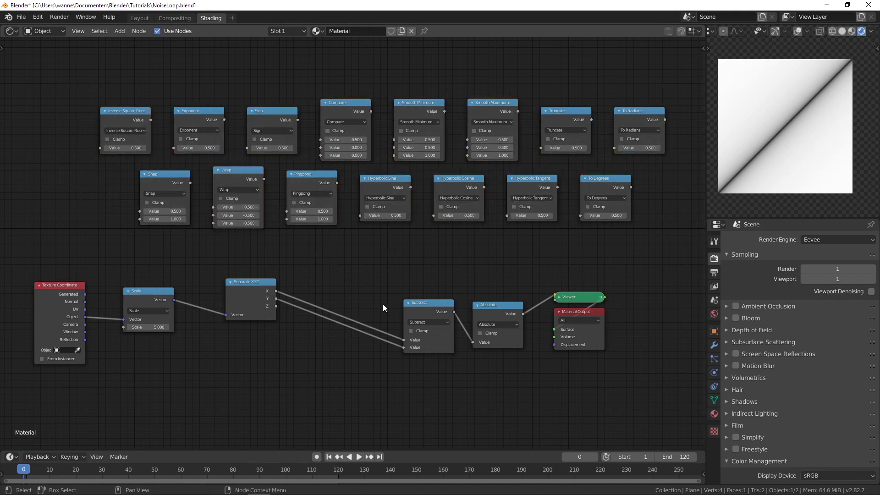
pyautogui.hotkey('alt', 'Tab')
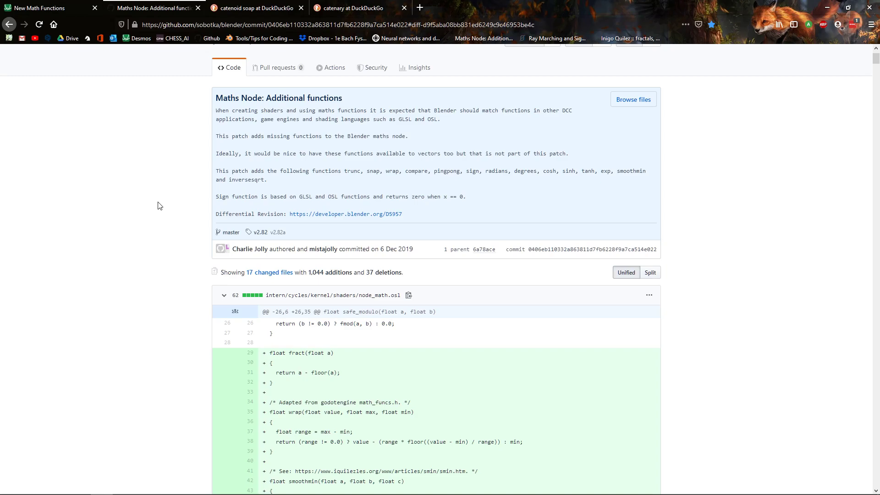
# Step: Scroll down the 'Maths Node: Additional functions' diff, then go back to Blender
pyautogui.scroll(-20, 193, 185)
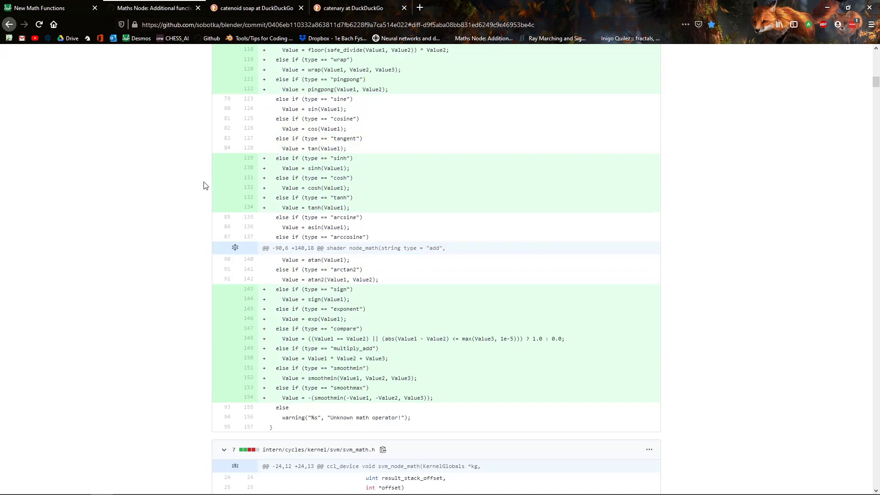
pyautogui.moveTo(876, 97); pyautogui.dragTo(862, 138)
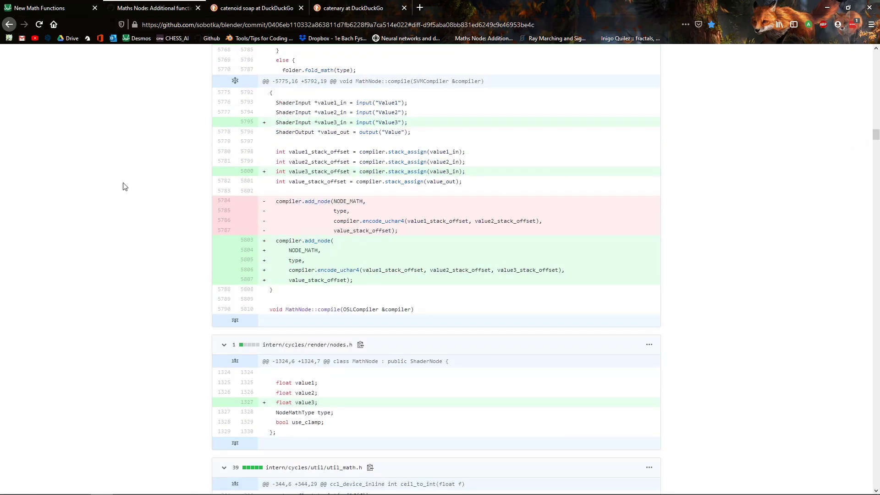
pyautogui.hotkey('alt', 'Tab')
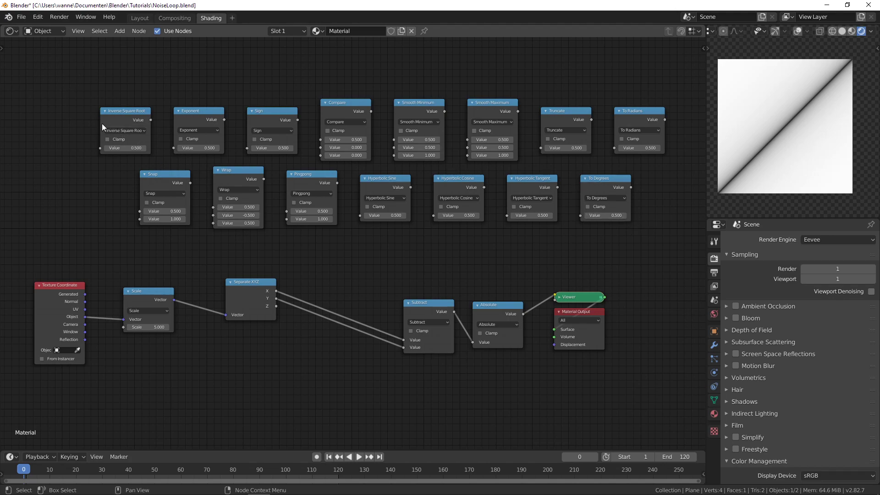
# Step: Browse the Inverse Square Root node's operation list without changing it, then return to the commit
pyautogui.scroll(1, 84, 193)
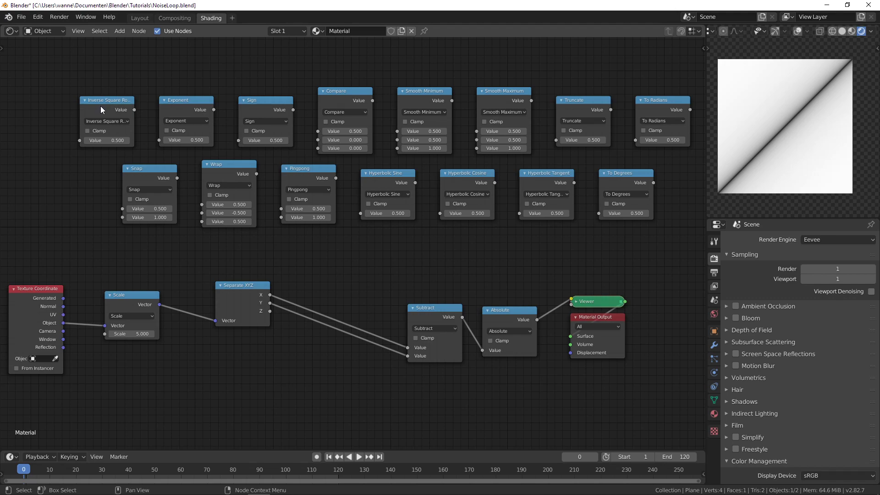
pyautogui.click(111, 119)
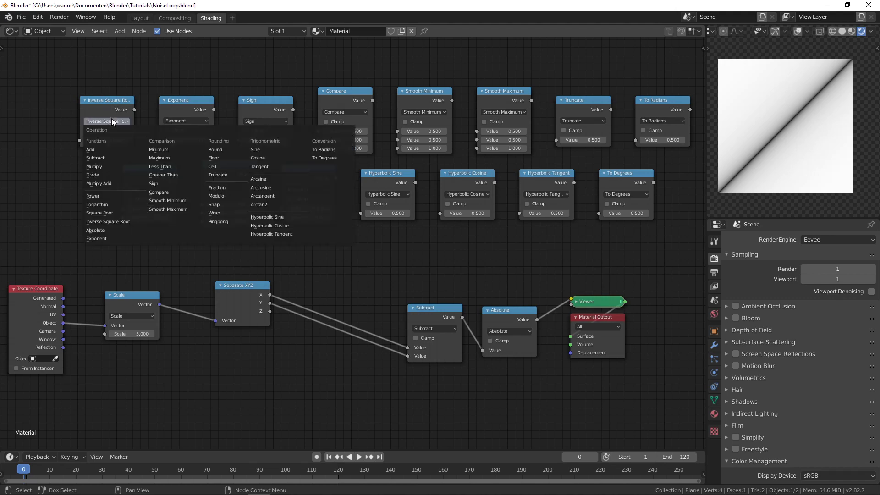
pyautogui.click(111, 222)
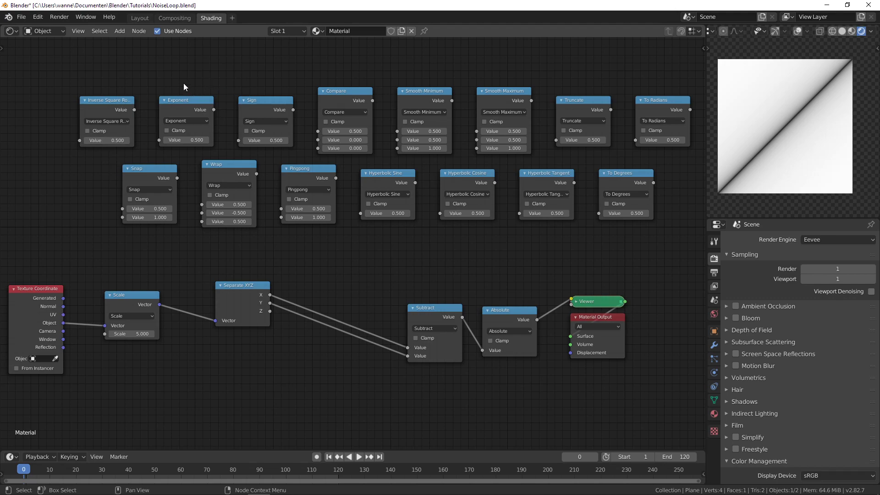
pyautogui.click(185, 113)
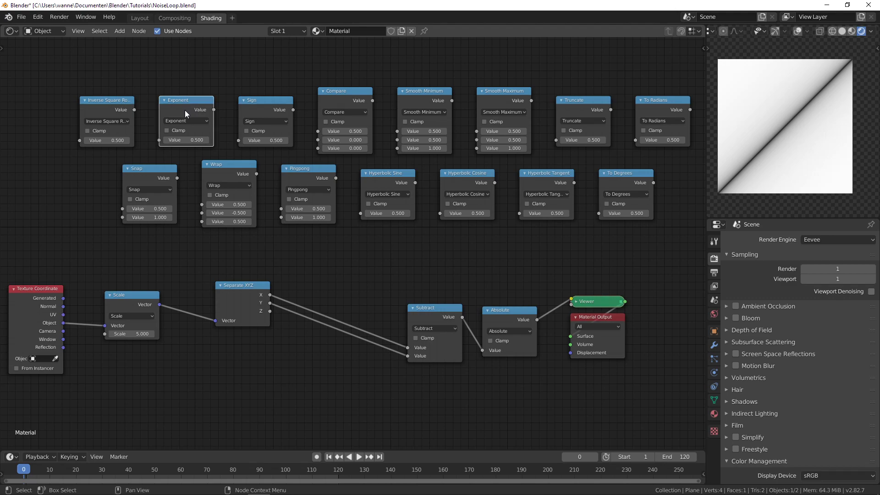
pyautogui.click(177, 85)
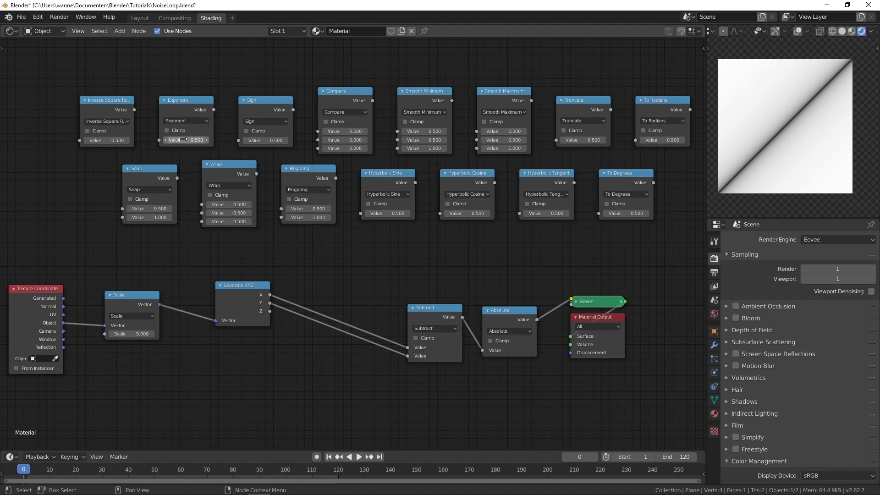
pyautogui.hotkey('alt', 'Tab')
pyautogui.hotkey('alt', 'Tab')
pyautogui.hotkey('alt', 'Tab')
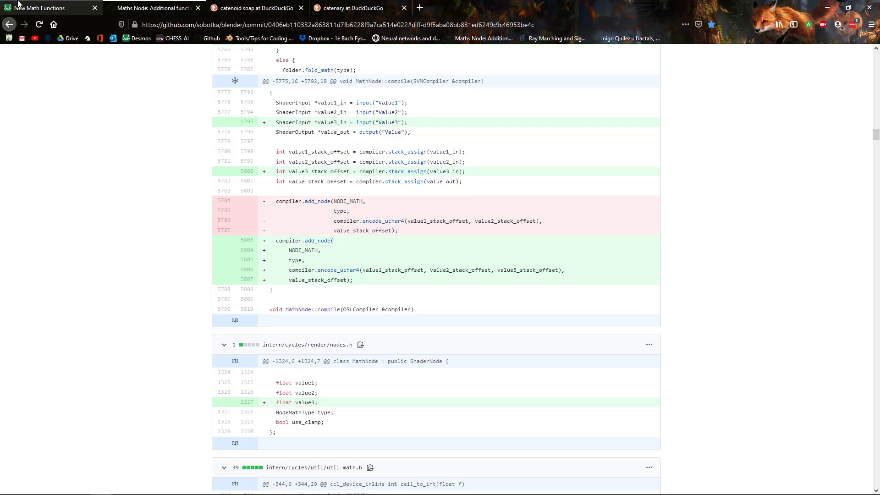
# Step: Toggle e^x, sinh x, cosh x, sinh x + cosh x and tanh x on and off to compare them
pyautogui.hotkey('ctrl', 'shift', 'Tab')
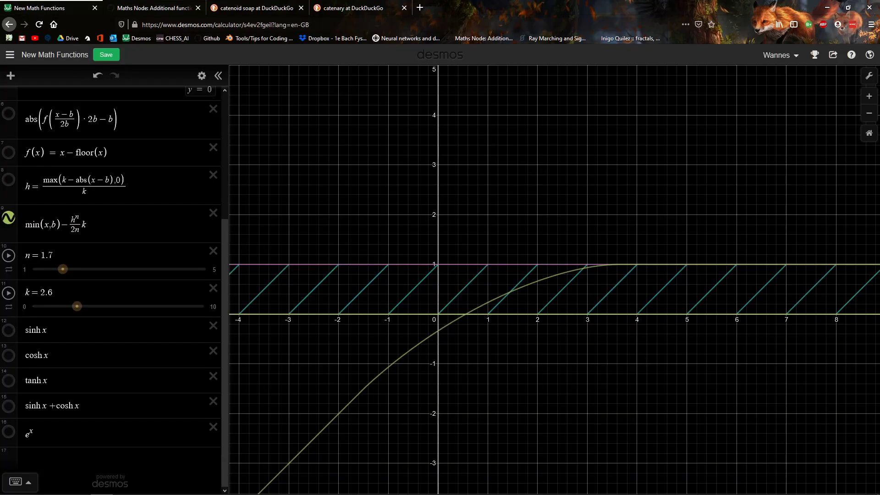
pyautogui.click(8, 433)
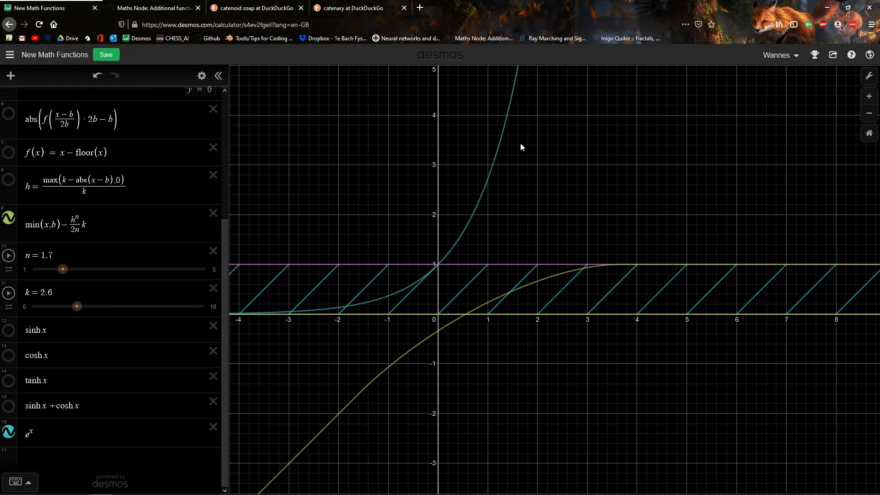
pyautogui.click(8, 433)
pyautogui.click(8, 330)
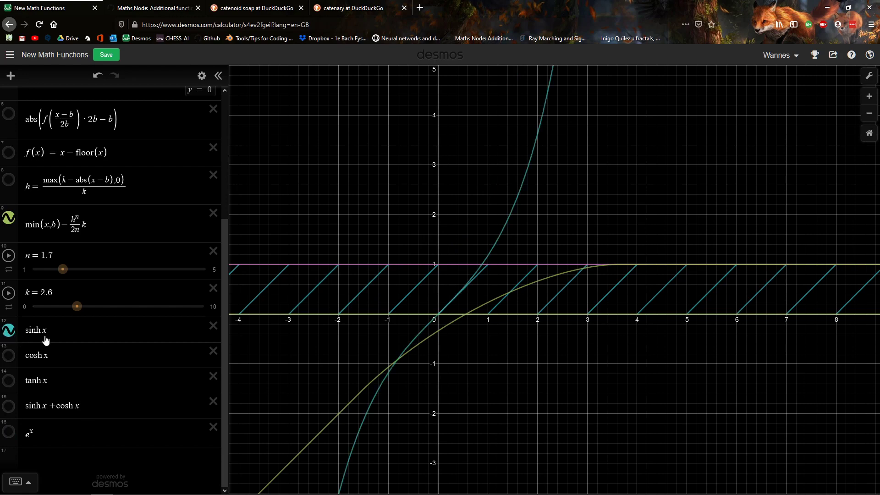
pyautogui.click(8, 356)
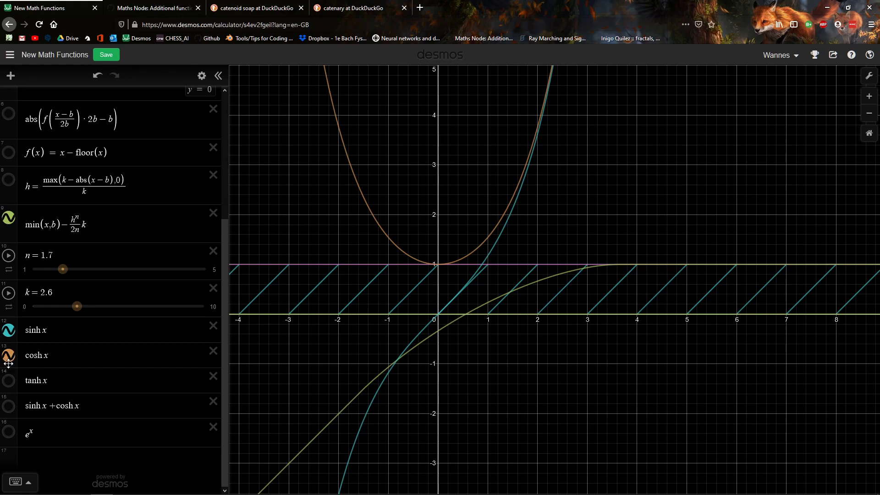
pyautogui.click(8, 405)
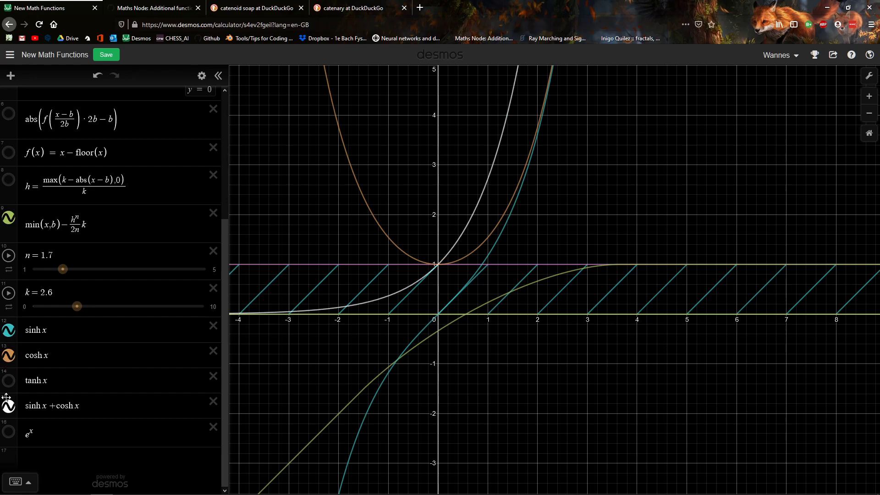
pyautogui.click(9, 406)
pyautogui.click(9, 382)
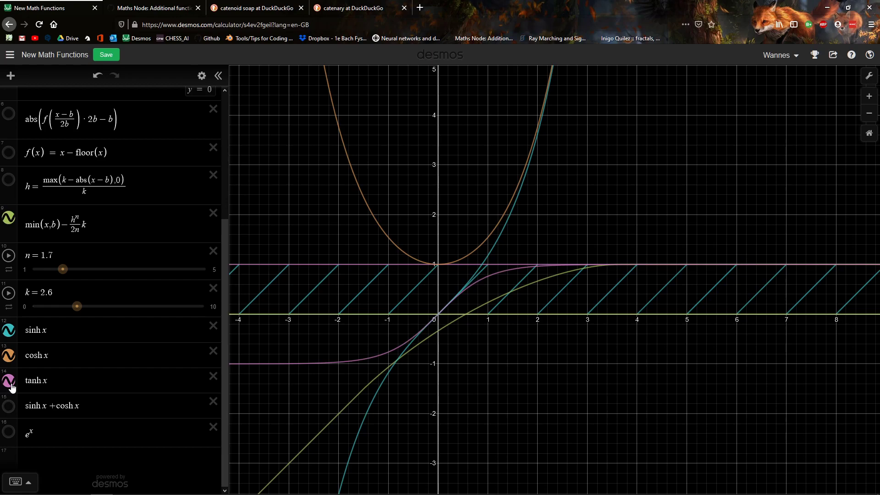
pyautogui.click(9, 332)
pyautogui.click(9, 357)
pyautogui.click(8, 381)
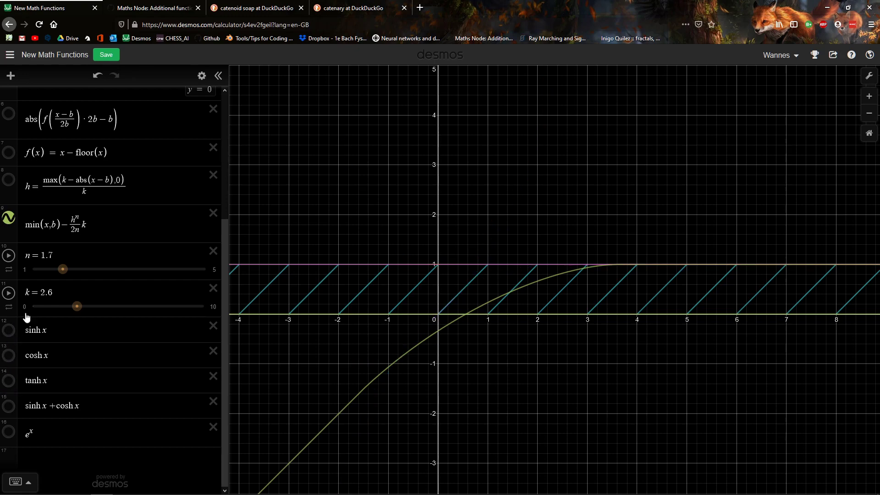
# Step: Back in Blender, select the Hyperbolic Sine, Cosine and Tangent nodes, then clear the selection
pyautogui.hotkey('alt', 'Tab')
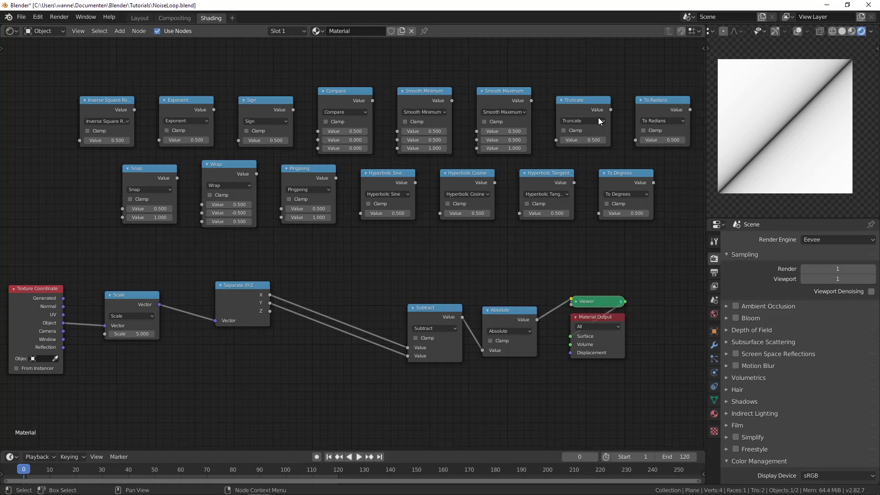
pyautogui.click(387, 181)
pyautogui.click(485, 177)
pyautogui.click(546, 178)
pyautogui.click(499, 236)
# Step: Insert the Sign node between Separate XYZ and Subtract, then move it back to the top row
pyautogui.click(265, 110)
pyautogui.moveTo(257, 106); pyautogui.dragTo(329, 285)
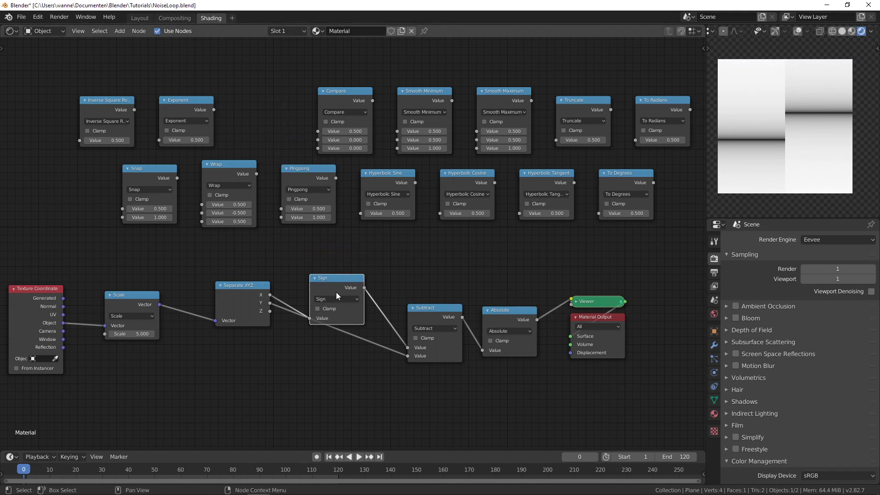
pyautogui.keyDown('alt'); pyautogui.moveTo(337, 293); pyautogui.dragTo(270, 111); pyautogui.keyUp('alt')
pyautogui.click(332, 96)
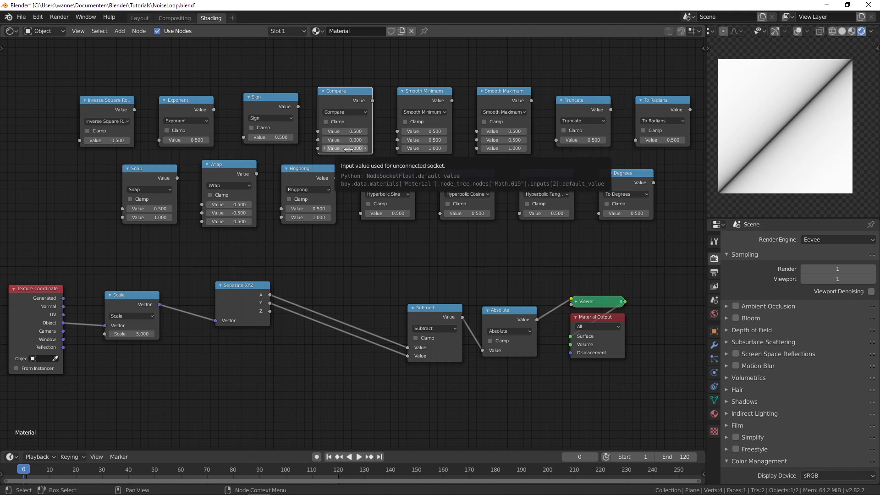
# Step: Insert Compare between Separate XYZ and Subtract, raise its last Value to 1.300, then detach it
pyautogui.moveTo(349, 94); pyautogui.dragTo(349, 255)
pyautogui.scroll(2, 339, 293)
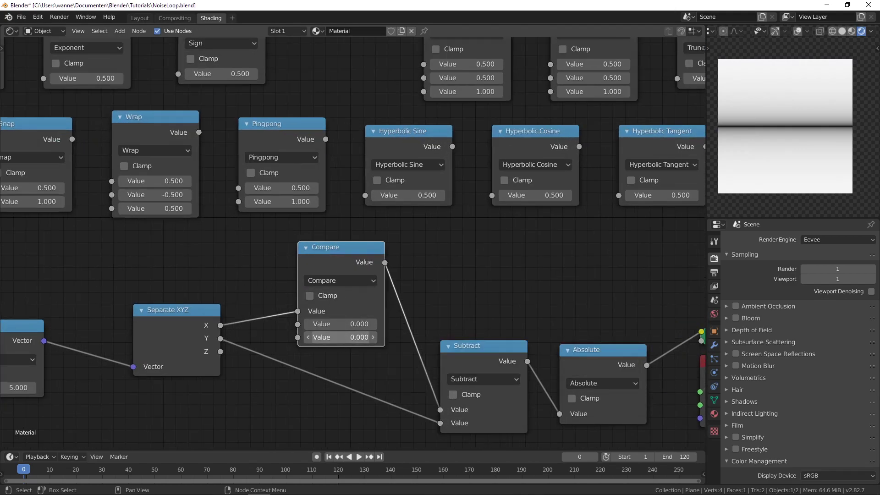
pyautogui.moveTo(339, 337); pyautogui.dragTo(390, 337)
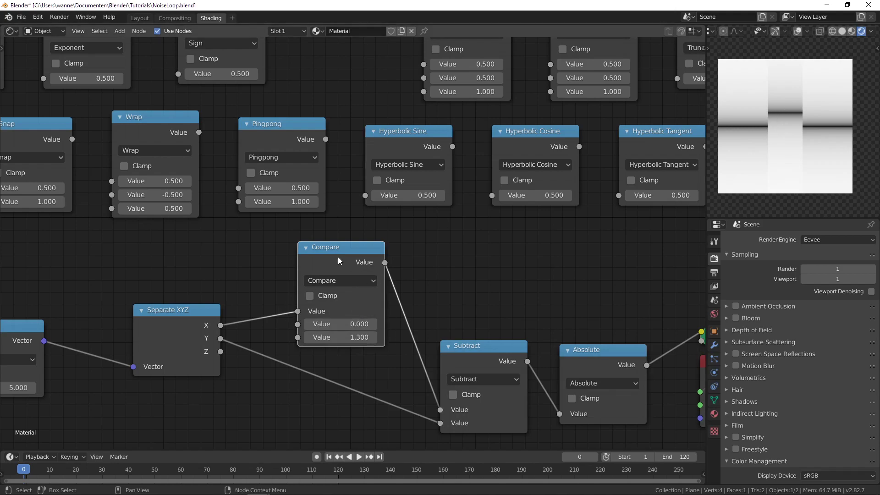
pyautogui.scroll(-2, 338, 260)
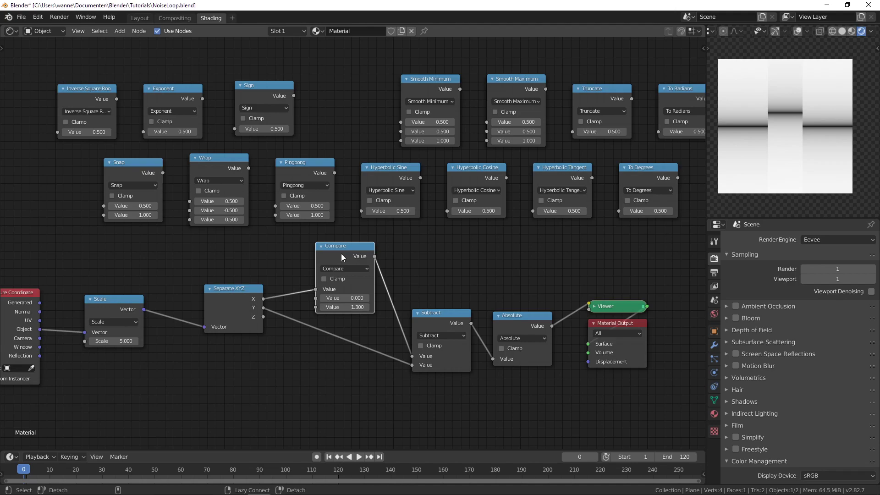
pyautogui.keyDown('alt'); pyautogui.moveTo(341, 255); pyautogui.dragTo(345, 85); pyautogui.keyUp('alt')
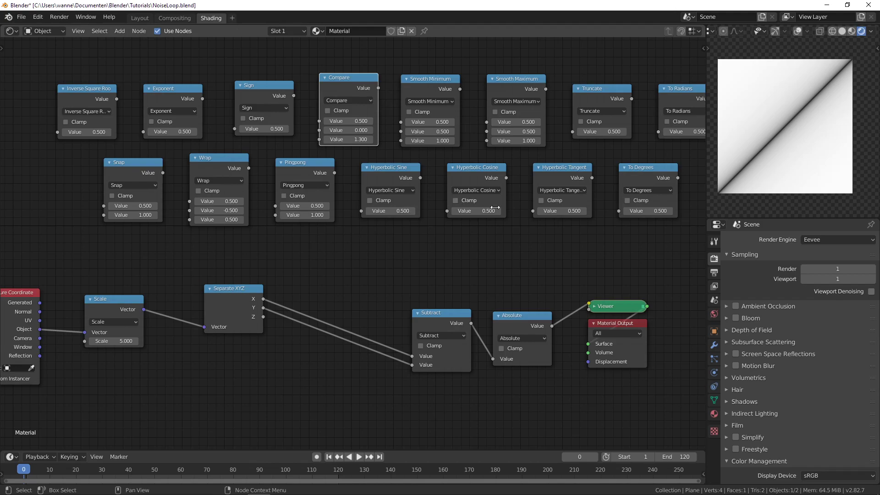
# Step: Insert Truncate into the chain, cycle it through Floor and Ceil back to Truncate, then detach it
pyautogui.moveTo(570, 157); pyautogui.dragTo(520, 159, button='middle')
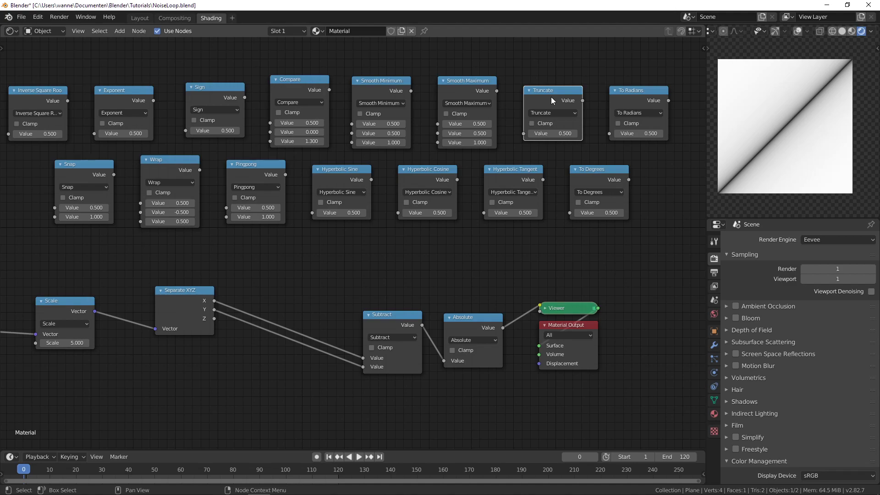
pyautogui.moveTo(551, 97); pyautogui.dragTo(291, 274)
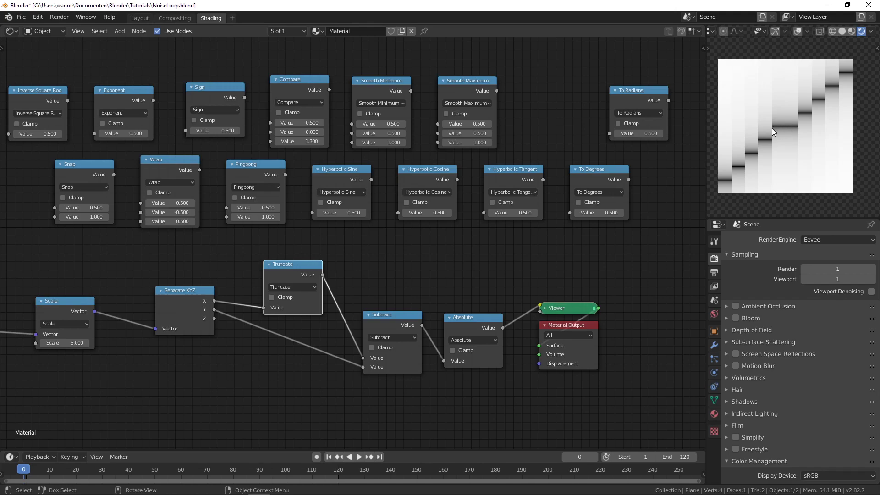
pyautogui.click(296, 288)
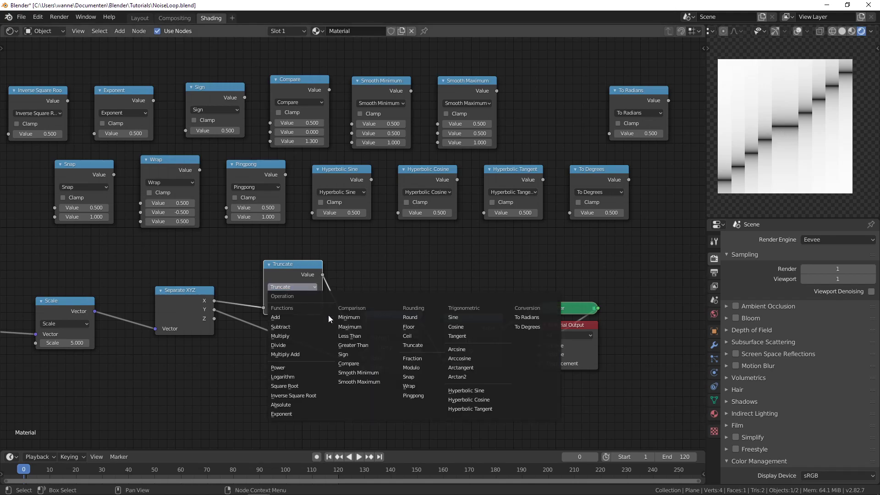
pyautogui.click(414, 326)
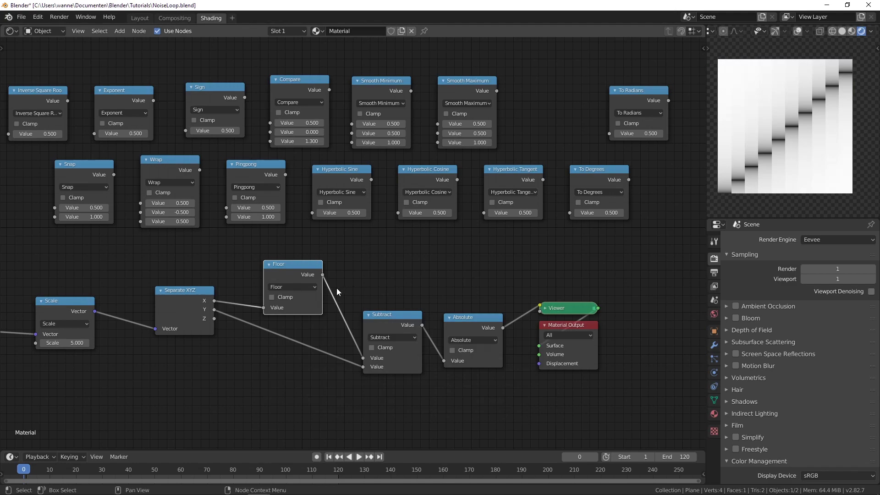
pyautogui.click(305, 287)
pyautogui.click(401, 336)
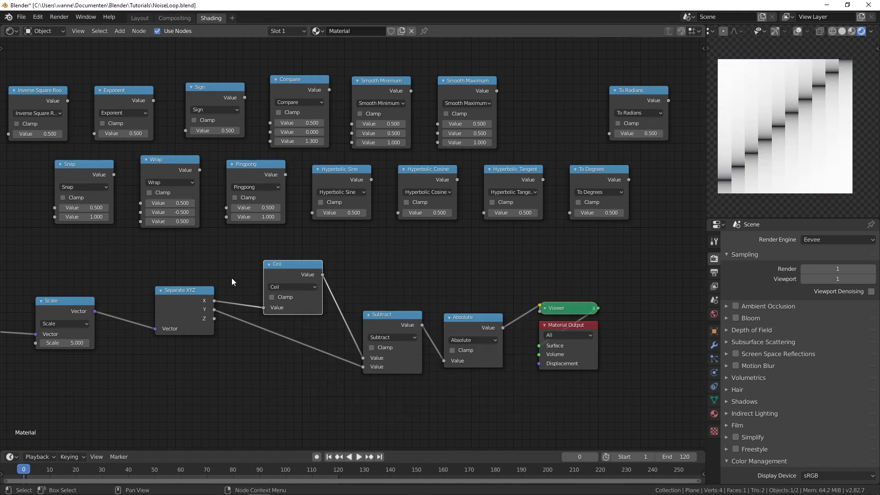
pyautogui.click(280, 288)
pyautogui.click(432, 344)
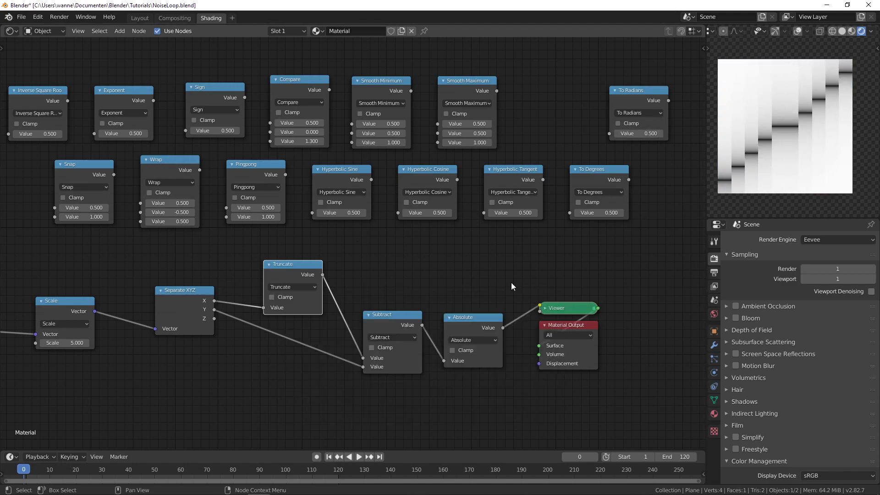
pyautogui.keyDown('alt'); pyautogui.moveTo(299, 268); pyautogui.dragTo(551, 91); pyautogui.keyUp('alt')
pyautogui.click(629, 95)
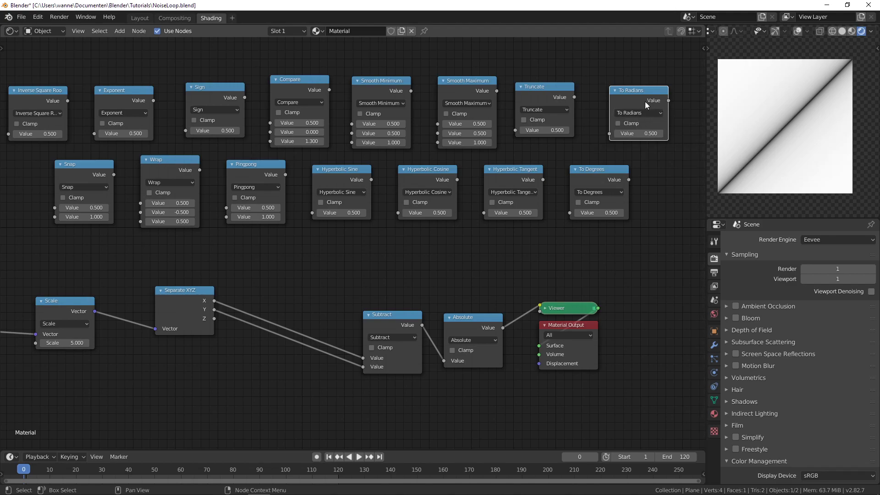
pyautogui.click(602, 172)
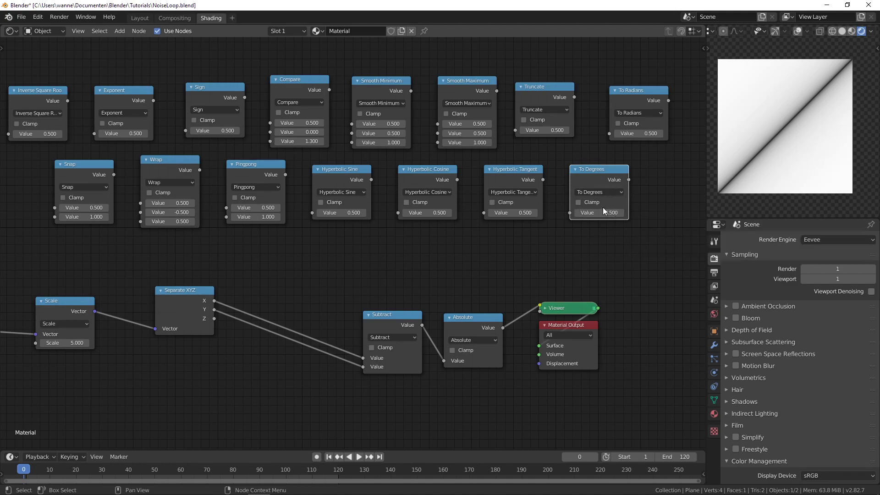
pyautogui.click(650, 91)
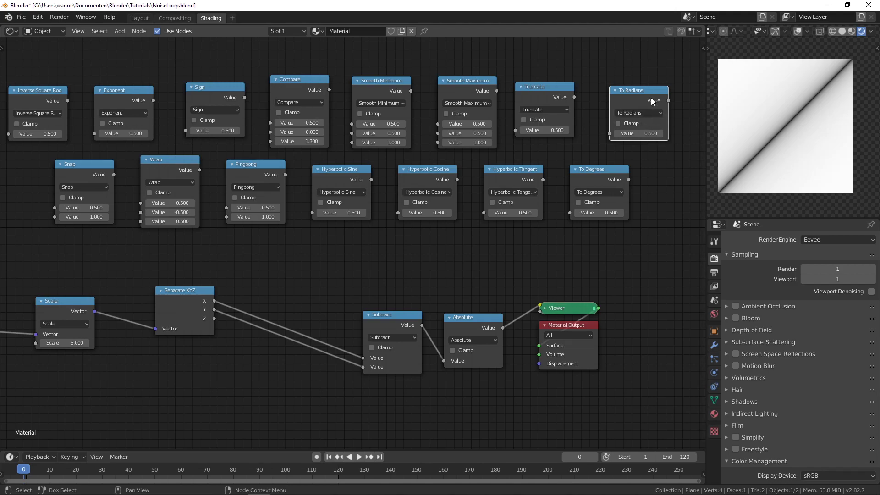
pyautogui.click(602, 174)
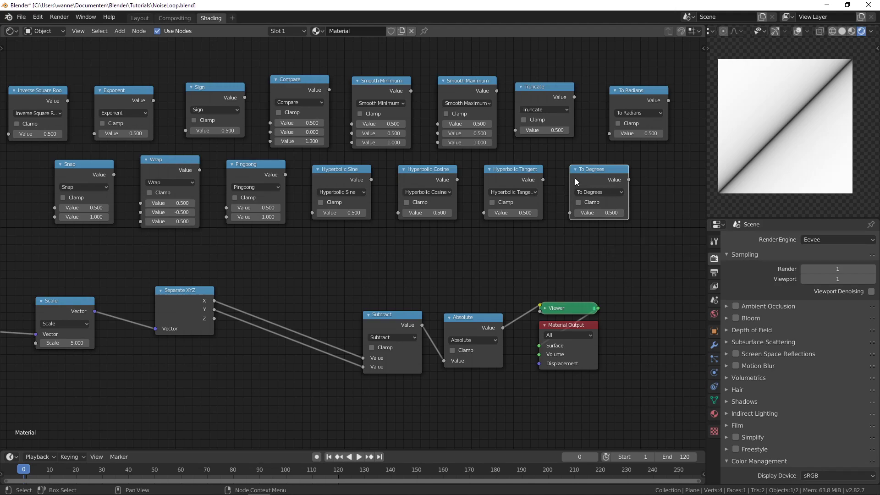
pyautogui.moveTo(239, 253); pyautogui.dragTo(267, 248, button='middle')
pyautogui.click(108, 171)
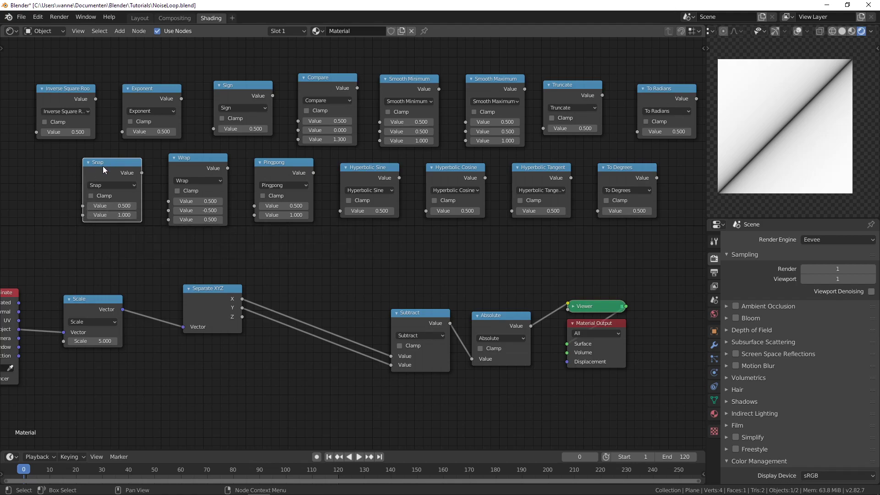
# Step: Insert Snap between Separate XYZ and Subtract, try increment 4, undo, set -0.400, then detach it
pyautogui.moveTo(104, 168); pyautogui.dragTo(312, 274)
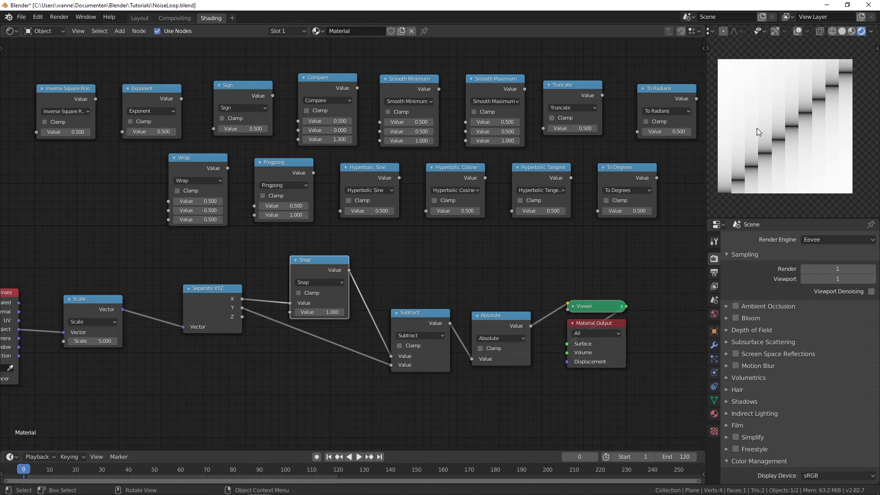
pyautogui.click(317, 312)
pyautogui.write('4')
pyautogui.press('Return')
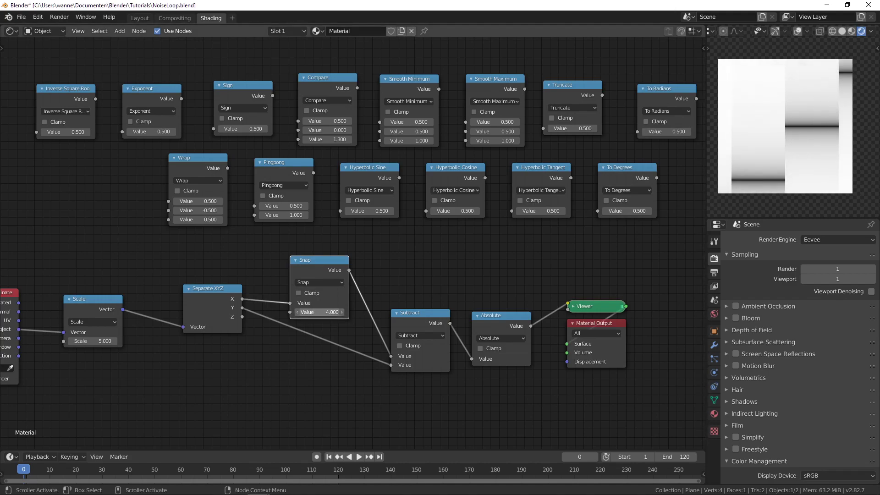
pyautogui.hotkey('ctrl', 'z')
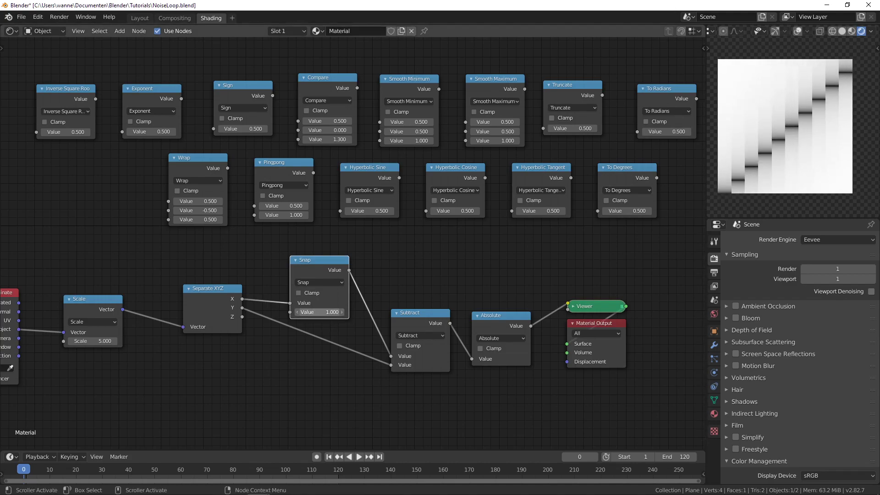
pyautogui.moveTo(317, 313); pyautogui.dragTo(151, 339)
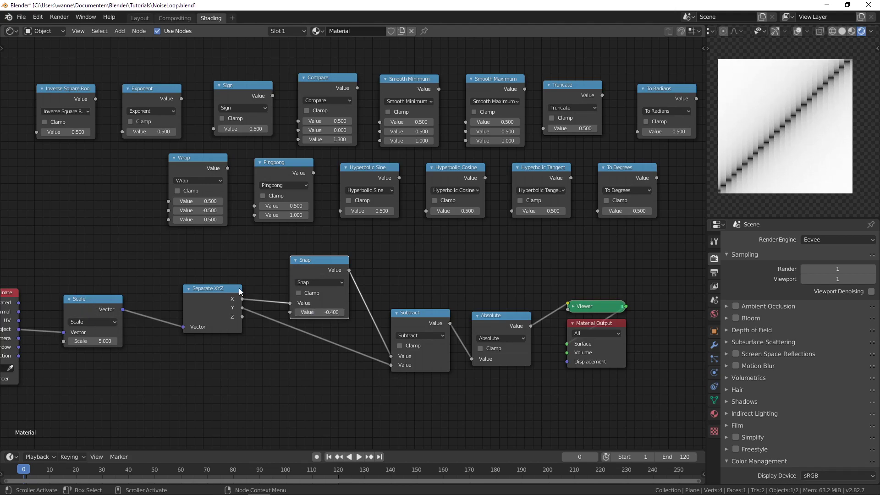
pyautogui.keyDown('alt'); pyautogui.moveTo(322, 269); pyautogui.dragTo(100, 170); pyautogui.keyUp('alt')
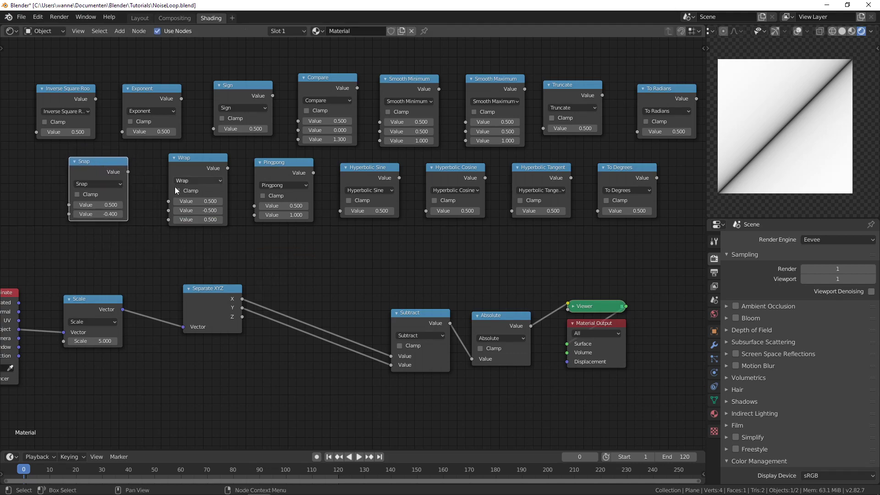
pyautogui.click(159, 248)
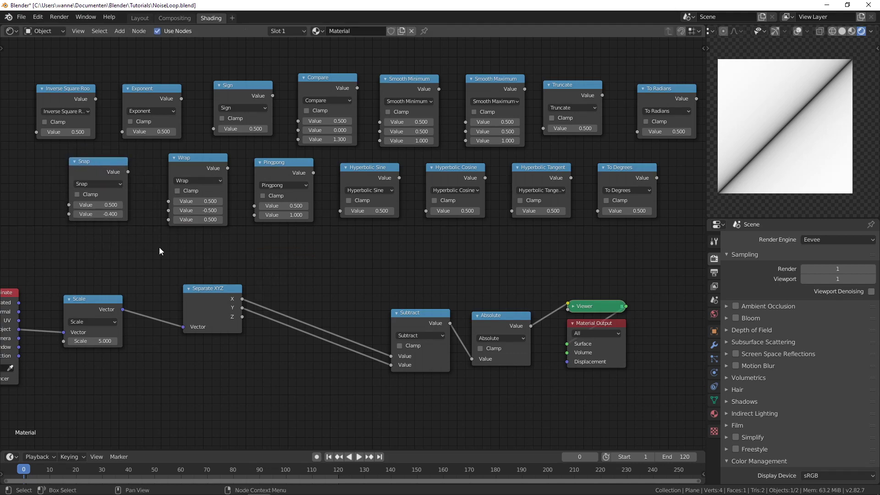
# Step: Select the Wrap, Pingpong, Smooth Minimum and Smooth Maximum nodes
pyautogui.click(199, 166)
pyautogui.click(275, 164)
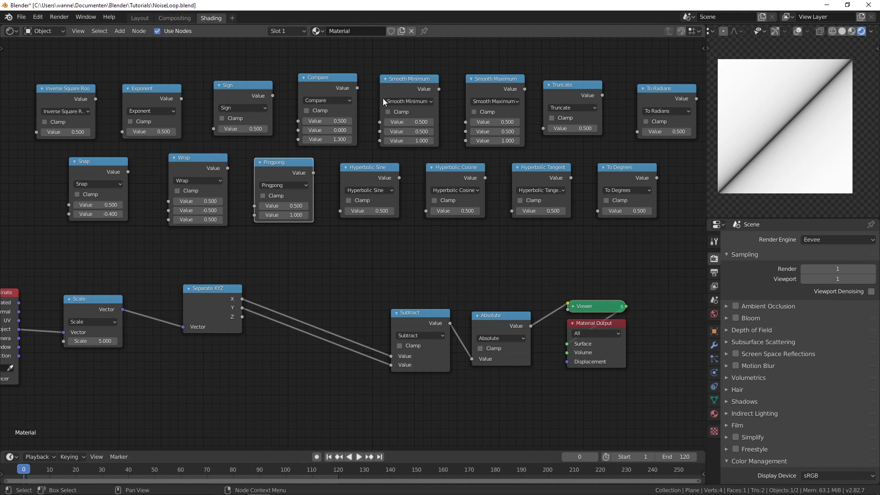
pyautogui.click(427, 80)
pyautogui.click(506, 82)
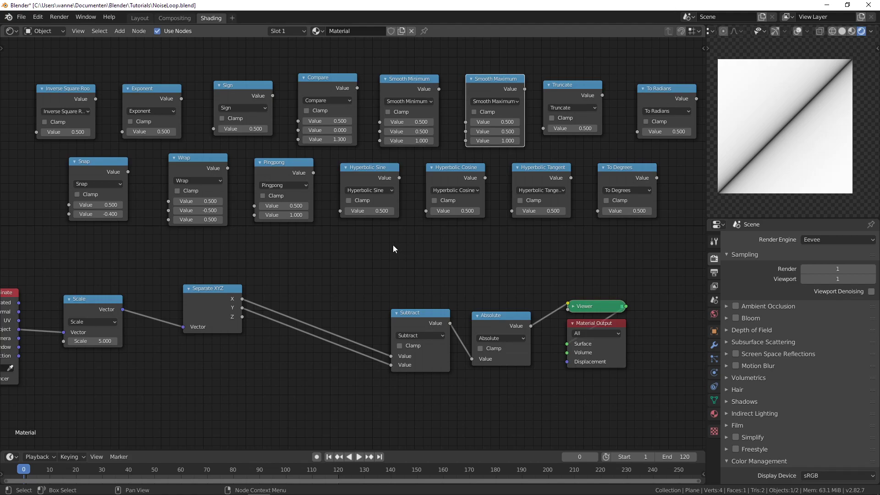
# Step: In Desmos, hide the smooth-minimum curve and drag the wrap sliders to a = 0 and b = 2
pyautogui.hotkey('alt', 'Tab')
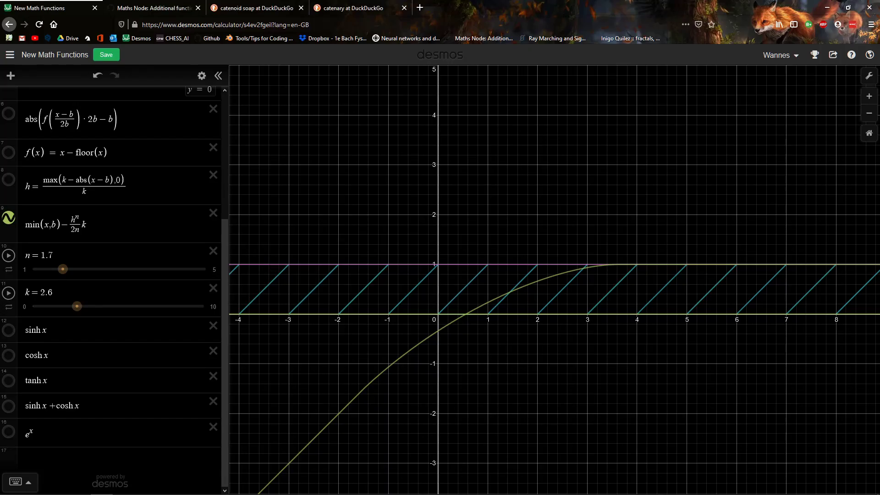
pyautogui.scroll(4, 7, 177)
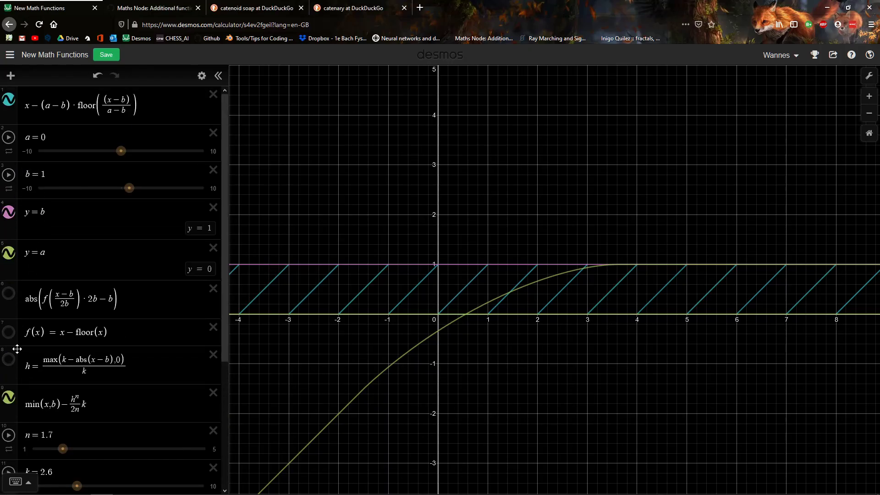
pyautogui.click(8, 398)
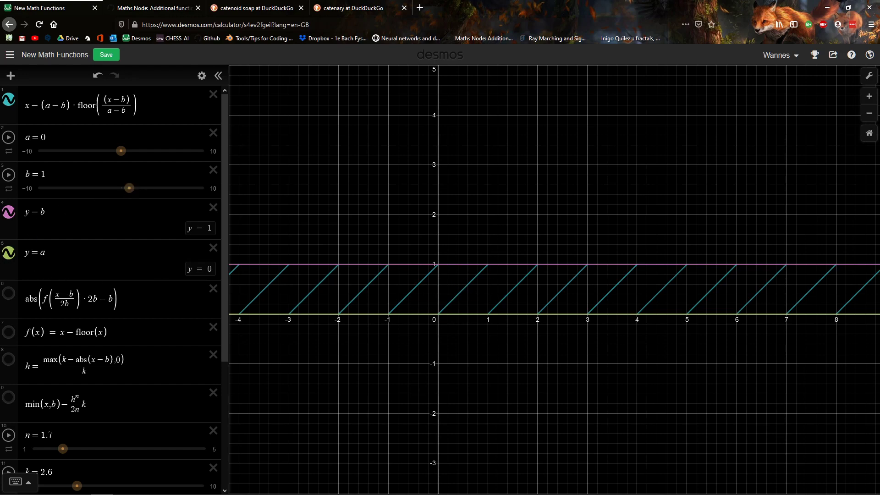
pyautogui.moveTo(121, 151)
pyautogui.mouseDown()
pyautogui.moveTo(140, 152)
pyautogui.moveTo(110, 157)
pyautogui.mouseUp()
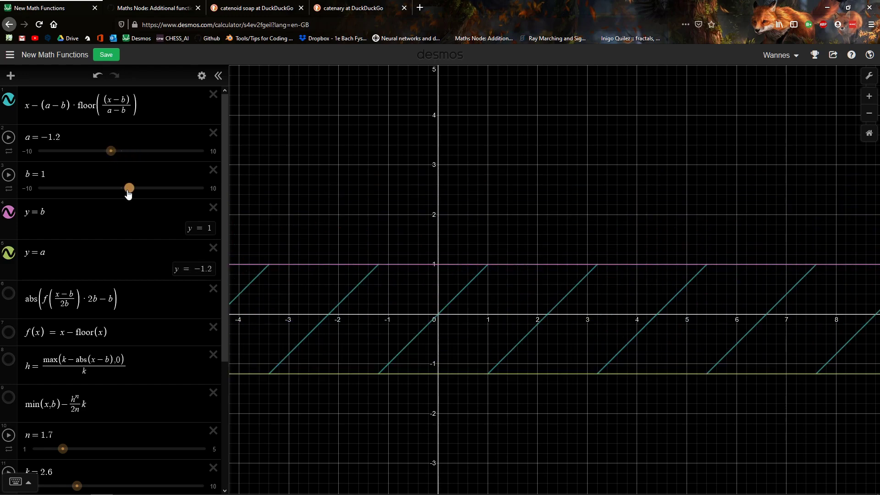
pyautogui.moveTo(129, 194)
pyautogui.mouseDown()
pyautogui.moveTo(144, 196)
pyautogui.moveTo(123, 198)
pyautogui.mouseUp()
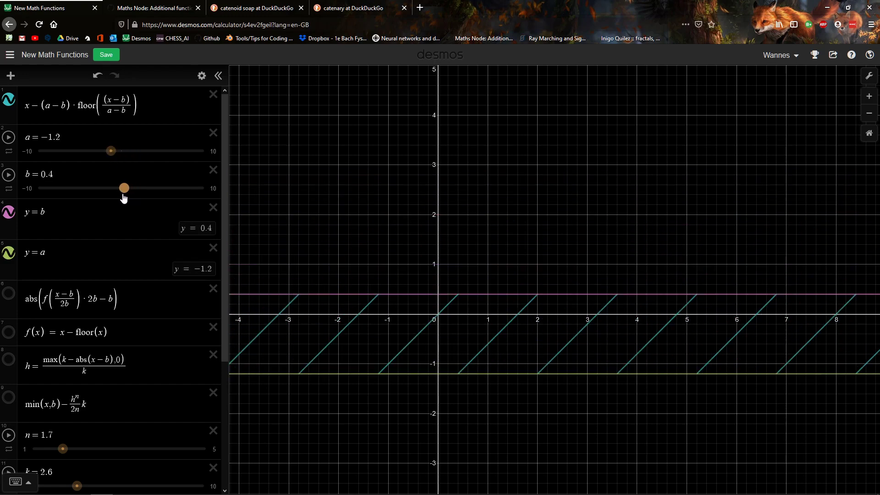
pyautogui.moveTo(111, 157); pyautogui.dragTo(137, 189)
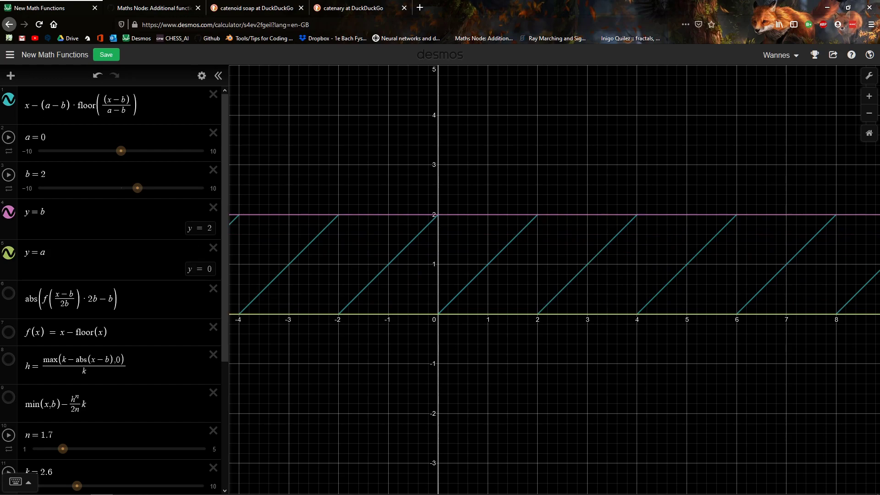
pyautogui.click(157, 6)
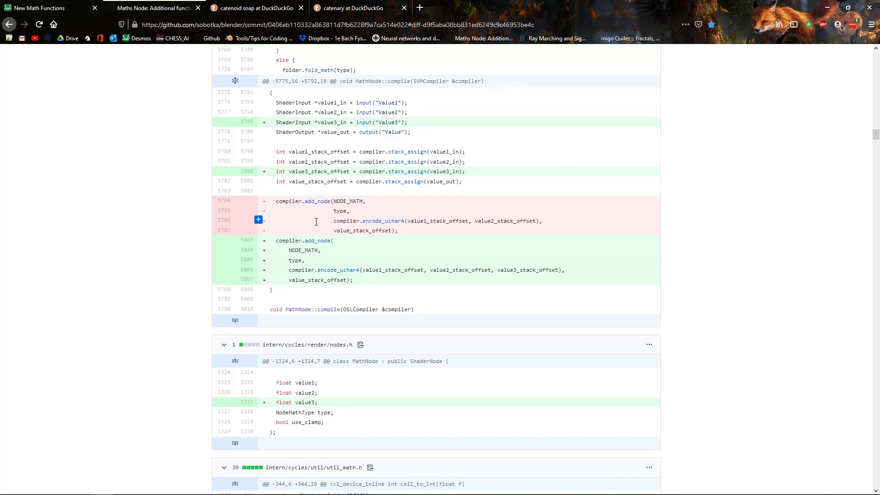
pyautogui.scroll(-18, 317, 222)
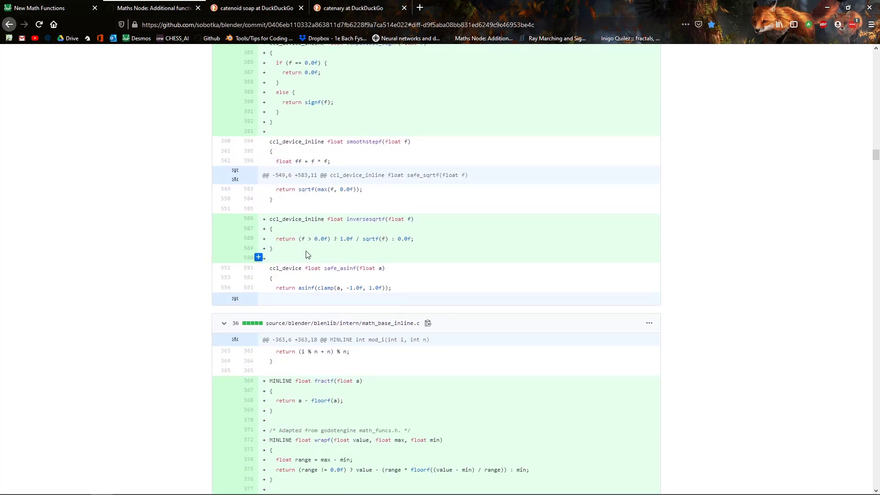
pyautogui.scroll(6, 307, 254)
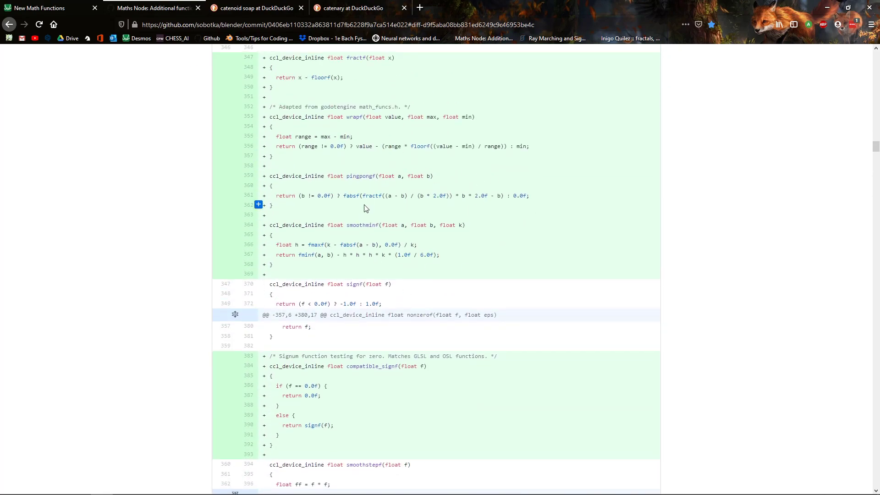
pyautogui.scroll(-7, 366, 209)
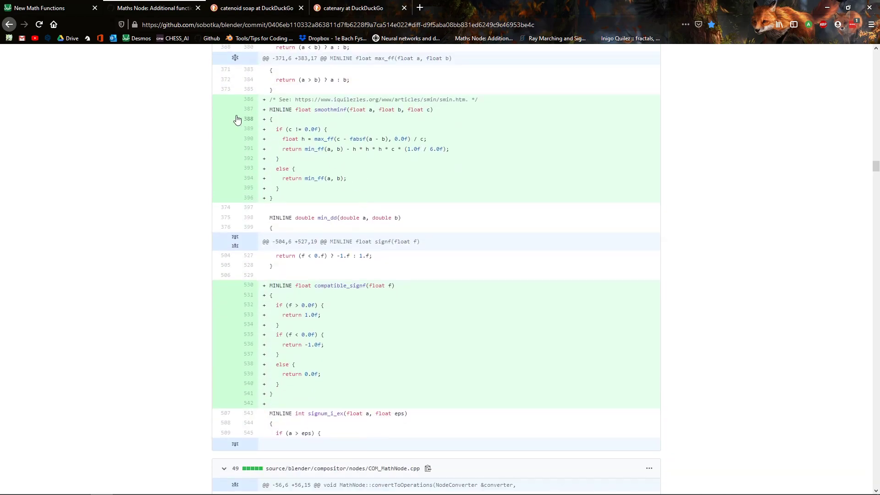
pyautogui.scroll(-15, 293, 222)
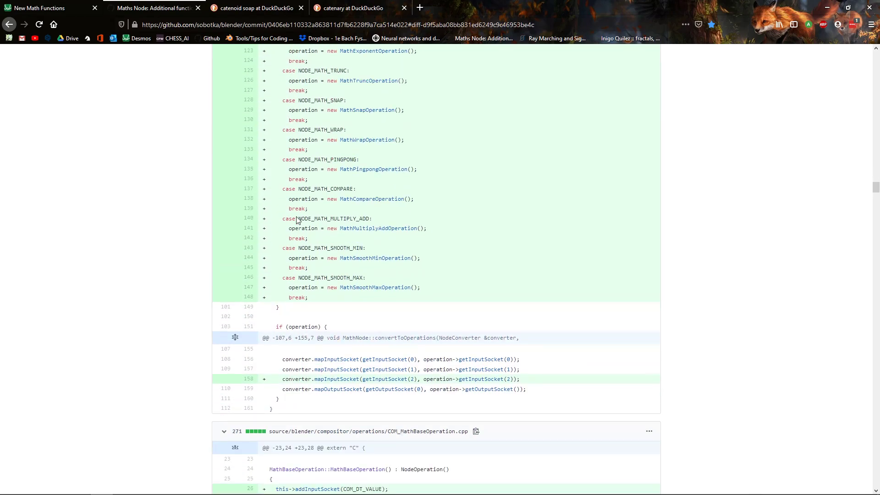
pyautogui.scroll(-8, 297, 220)
pyautogui.scroll(20, 298, 215)
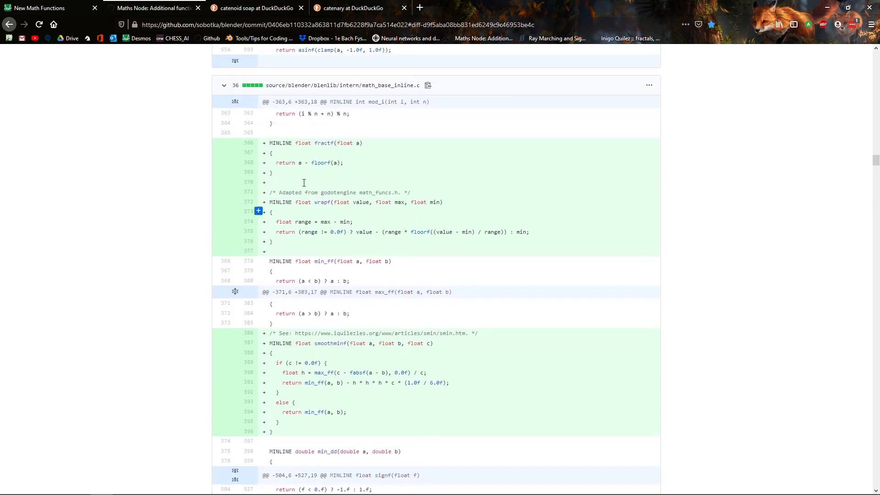
pyautogui.click(44, 6)
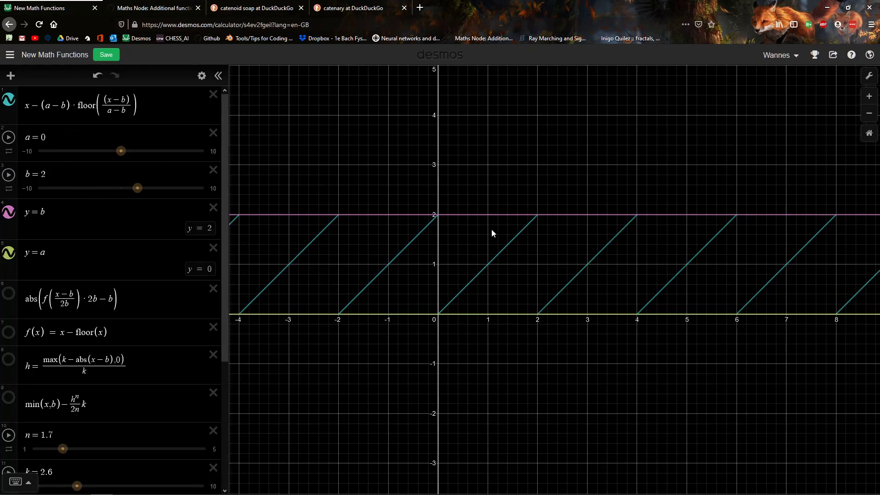
# Step: Turn on the triangle-wave expression 6 alongside the sawtooth
pyautogui.scroll(2, 491, 230)
pyautogui.scroll(-4, 125, 232)
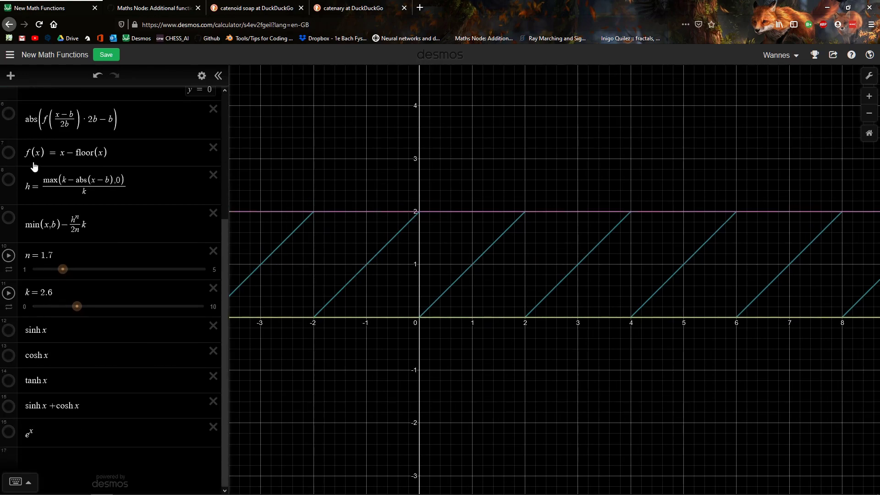
pyautogui.click(8, 113)
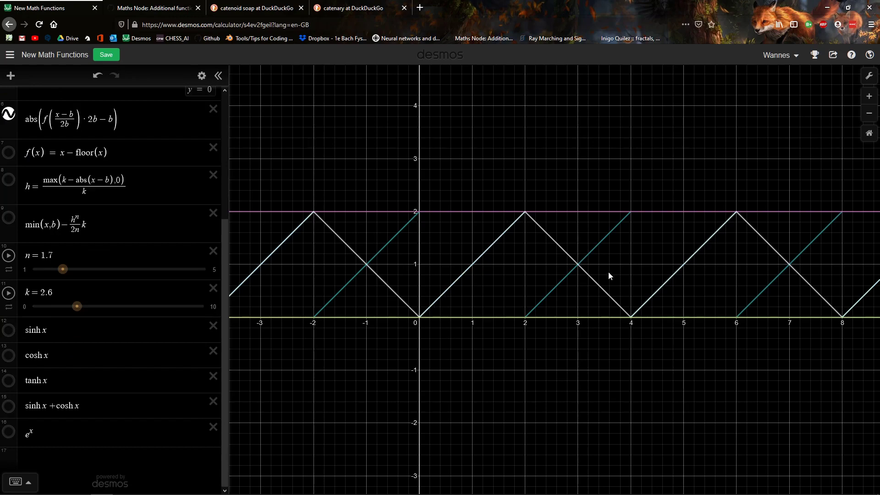
# Step: Drag the a and b sliders to a = 0 and b = 1.2
pyautogui.scroll(5, 138, 246)
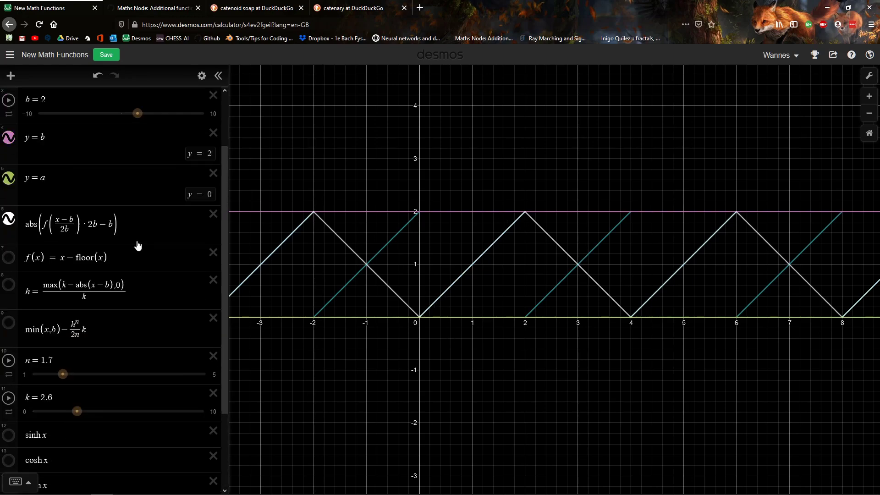
pyautogui.moveTo(121, 150)
pyautogui.mouseDown()
pyautogui.moveTo(134, 151)
pyautogui.moveTo(123, 152)
pyautogui.mouseUp()
pyautogui.moveTo(138, 188)
pyautogui.mouseDown()
pyautogui.moveTo(155, 195)
pyautogui.moveTo(127, 195)
pyautogui.moveTo(136, 196)
pyautogui.mouseUp()
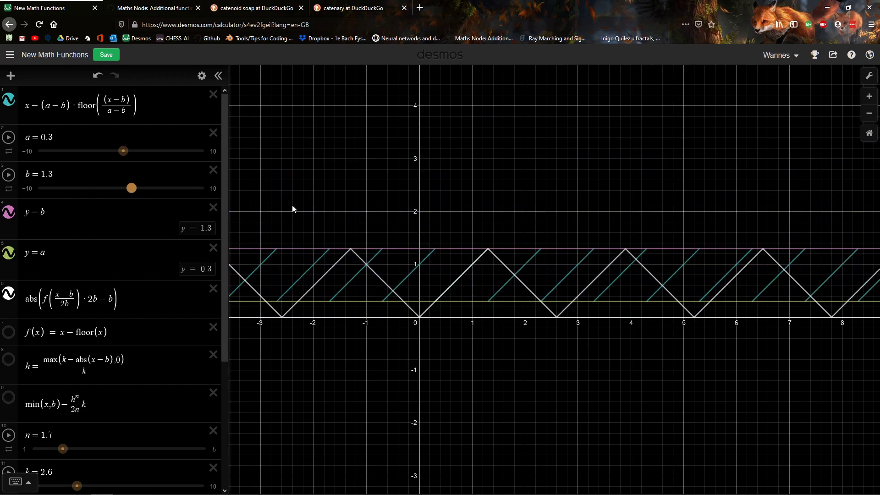
pyautogui.moveTo(129, 156); pyautogui.dragTo(127, 157)
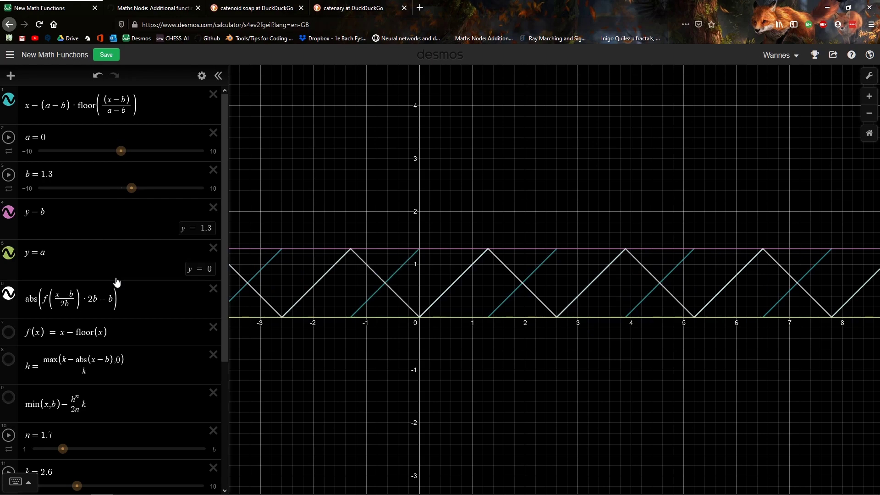
pyautogui.scroll(-2, 117, 282)
pyautogui.scroll(2, 116, 229)
pyautogui.moveTo(131, 188)
pyautogui.mouseDown()
pyautogui.moveTo(151, 188)
pyautogui.moveTo(131, 188)
pyautogui.mouseUp()
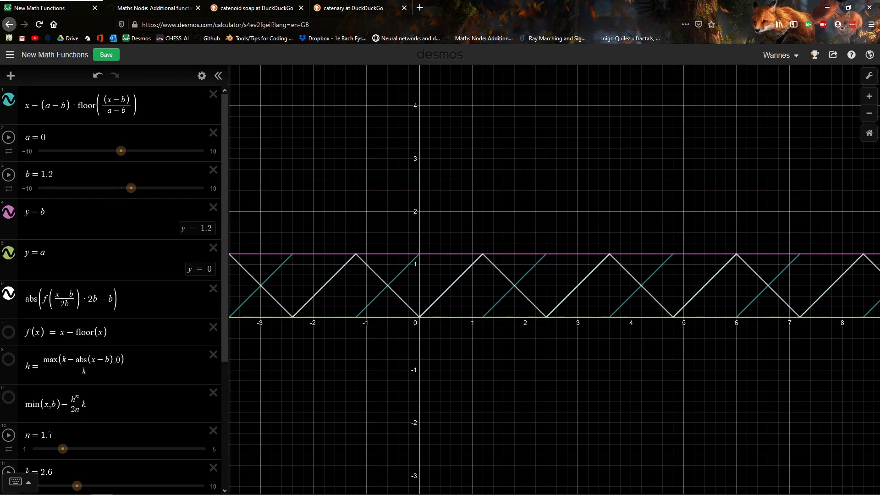
pyautogui.scroll(-4, 72, 269)
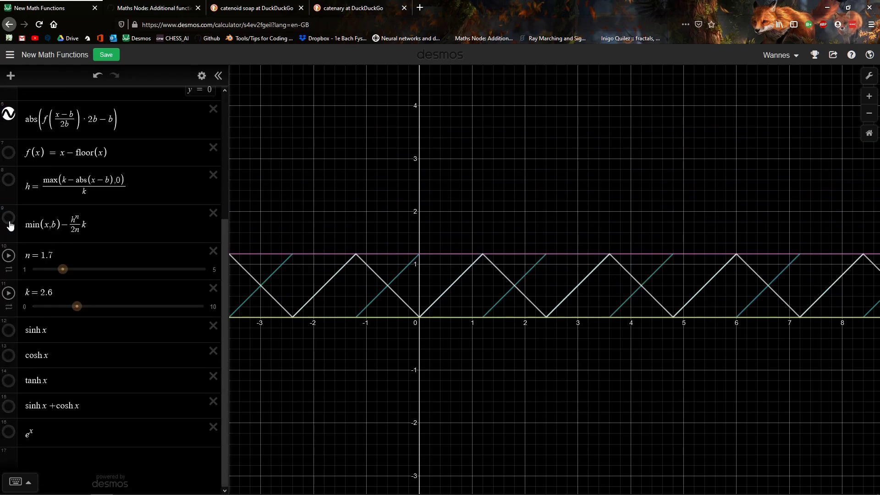
# Step: In Desmos, swap the triangle wave for the smooth-minimum curve and set n to 3, k to 0.06
pyautogui.click(8, 114)
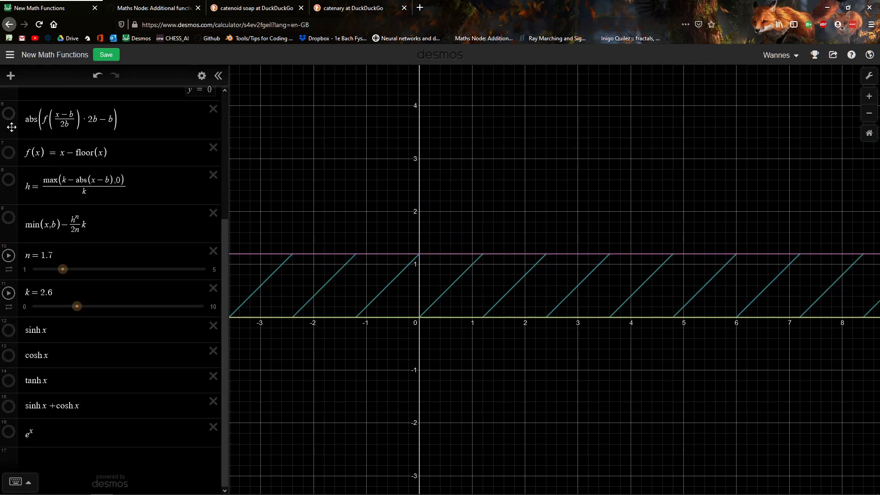
pyautogui.click(8, 220)
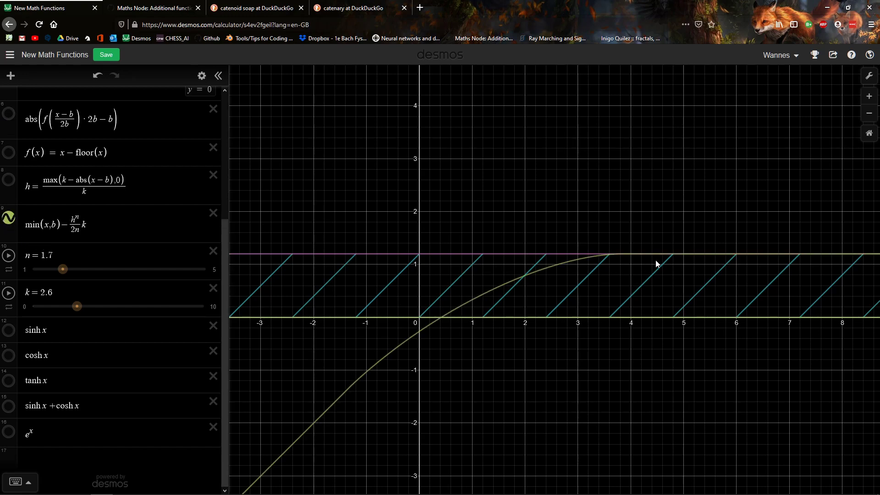
pyautogui.moveTo(63, 270); pyautogui.dragTo(119, 270)
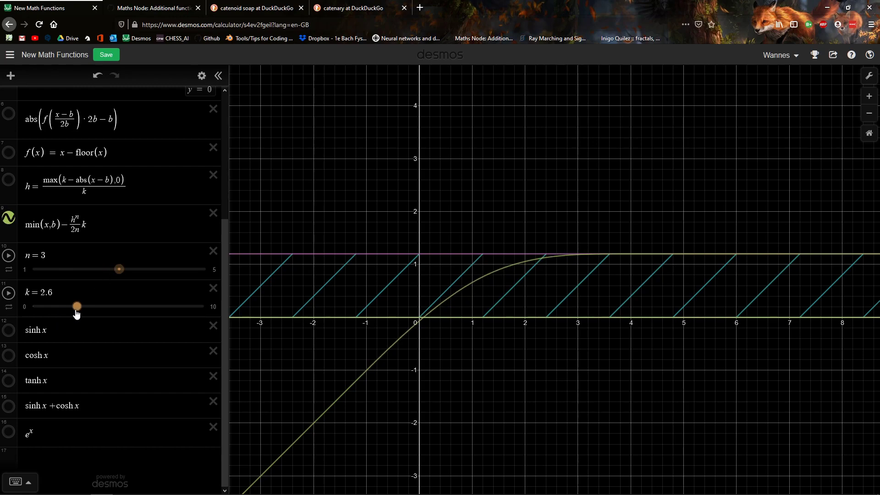
pyautogui.moveTo(77, 312); pyautogui.dragTo(121, 315)
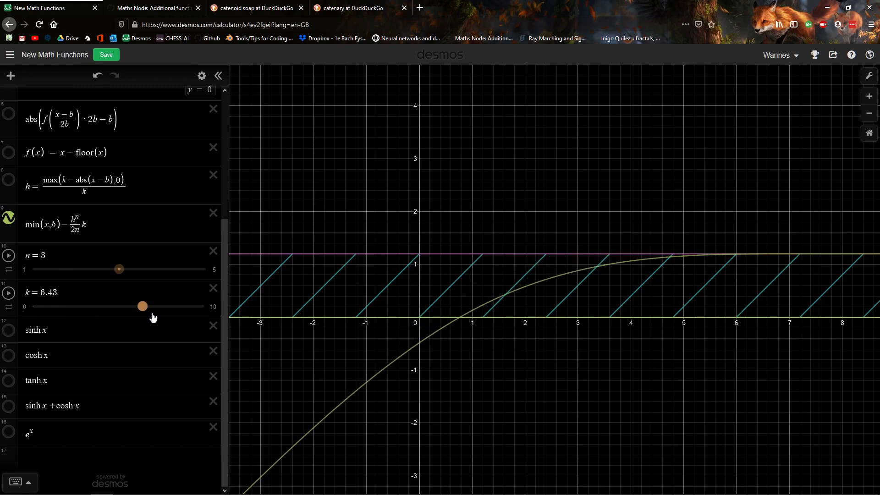
pyautogui.moveTo(154, 317); pyautogui.dragTo(34, 326)
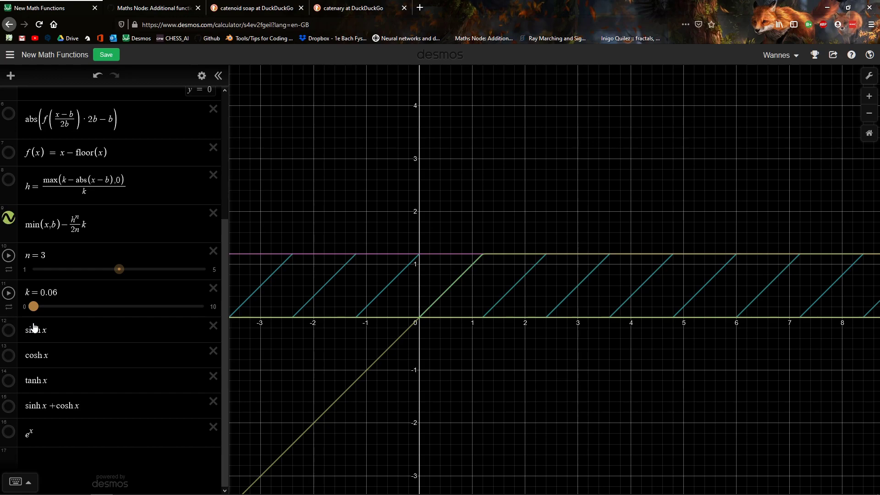
# Step: Insert Smooth Minimum between Separate XYZ and Subtract and set its first value to 0
pyautogui.hotkey('alt', 'Tab')
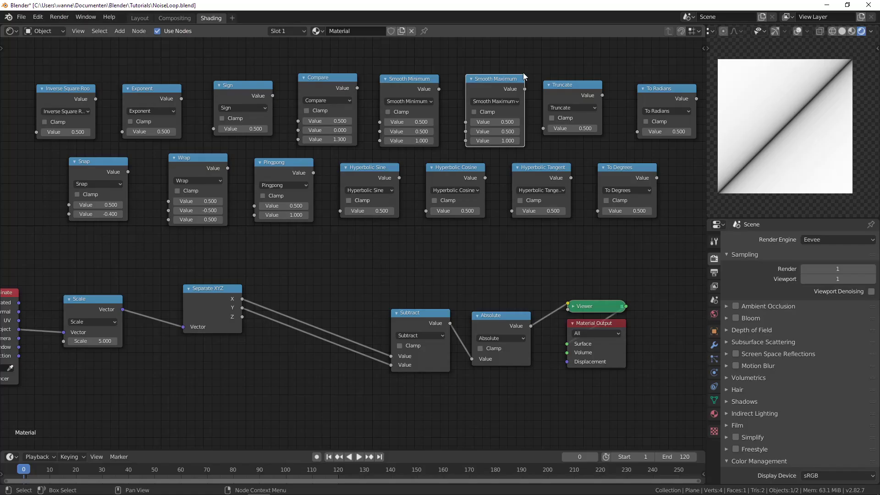
pyautogui.moveTo(497, 85); pyautogui.dragTo(481, 89)
pyautogui.moveTo(419, 80); pyautogui.dragTo(322, 264)
pyautogui.scroll(2, 310, 316)
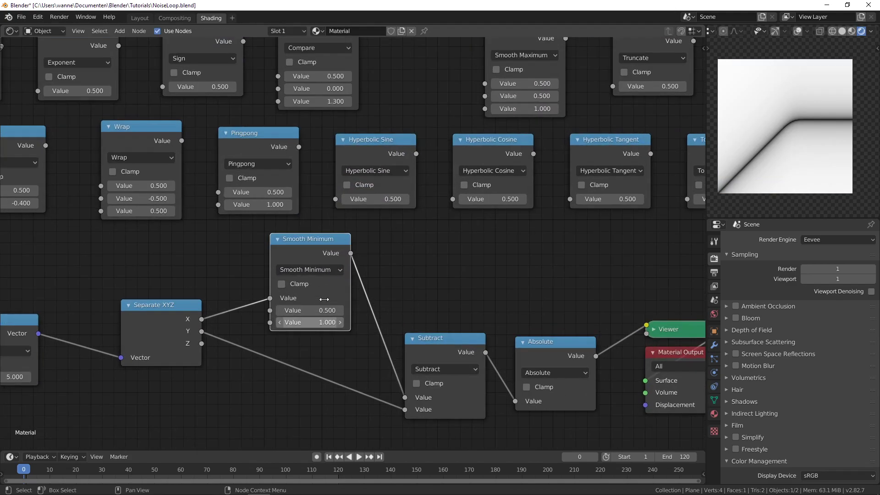
pyautogui.moveTo(311, 305); pyautogui.dragTo(257, 304)
pyautogui.click(310, 311)
pyautogui.write('0')
pyautogui.press('Return')
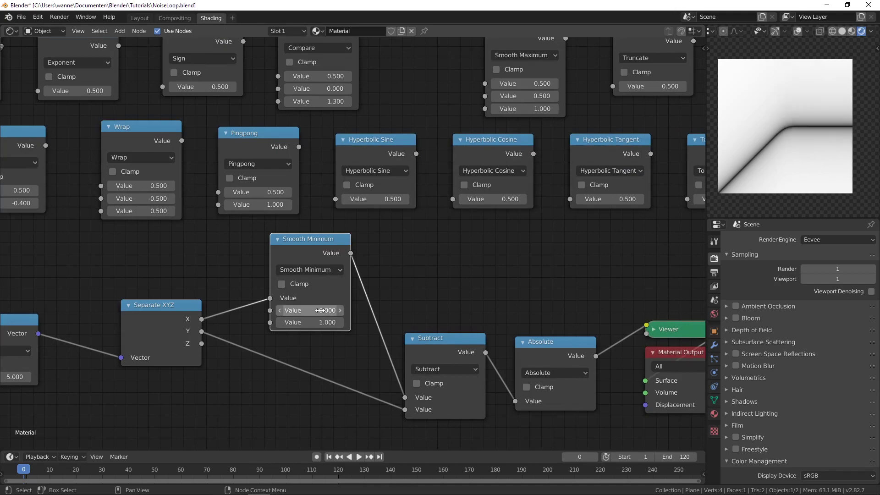
# Step: Reset Smooth Minimum's second value to 0, then raise it to 36.100
pyautogui.moveTo(310, 323)
pyautogui.mouseDown()
pyautogui.moveTo(463, 323)
pyautogui.moveTo(311, 323)
pyautogui.mouseUp()
pyautogui.click(310, 324)
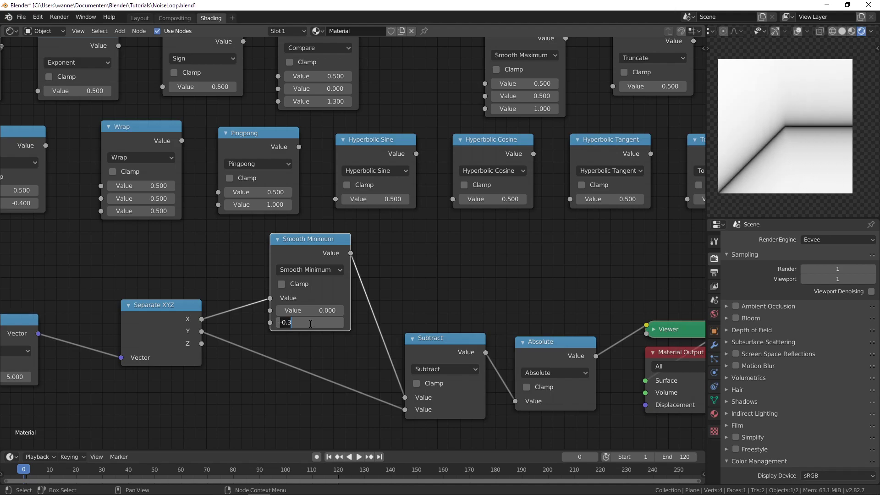
pyautogui.write('0')
pyautogui.press('Return')
pyautogui.scroll(2, 782, 153)
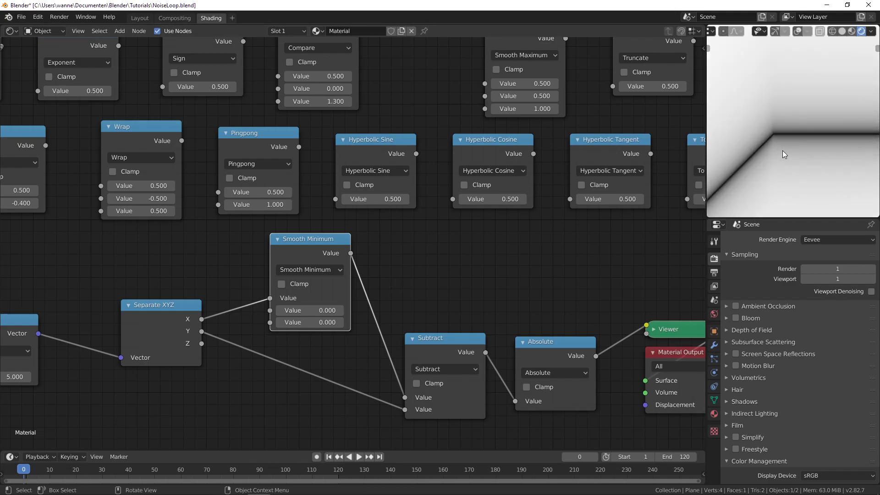
pyautogui.scroll(-3, 782, 153)
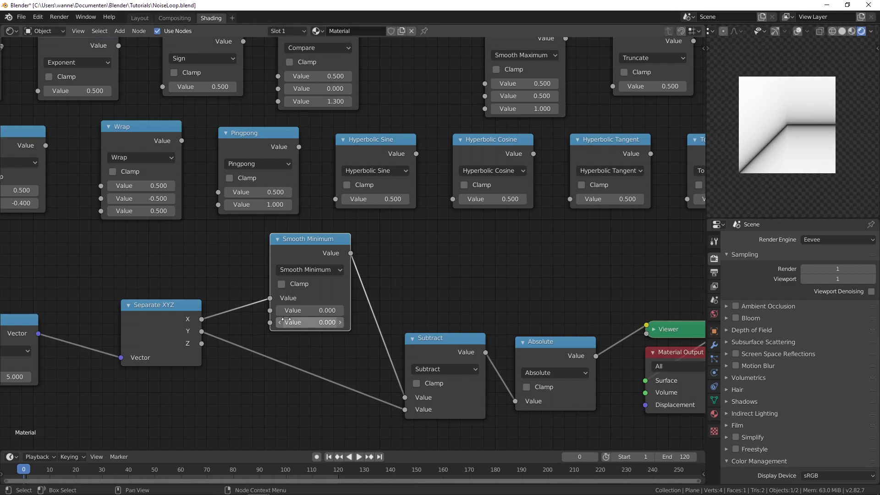
pyautogui.moveTo(283, 322); pyautogui.dragTo(448, 253)
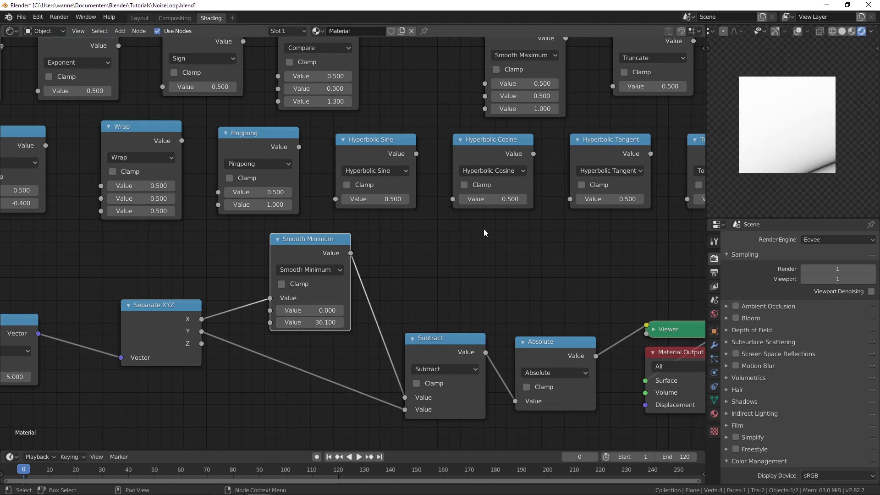
pyautogui.scroll(-2, 94, 346)
# Step: Try a larger Scale value, keep it at 5.000, and pull Smooth Minimum out of the chain
pyautogui.moveTo(92, 341); pyautogui.dragTo(206, 341)
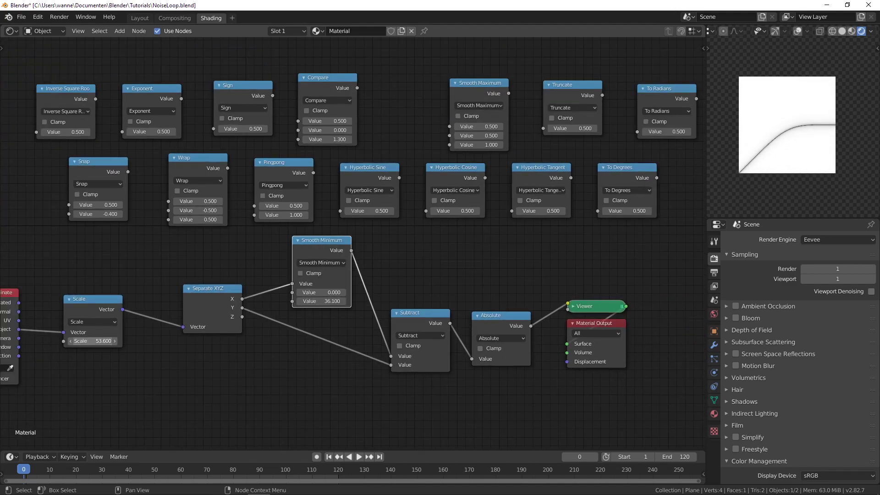
pyautogui.click(86, 341)
pyautogui.press('Return')
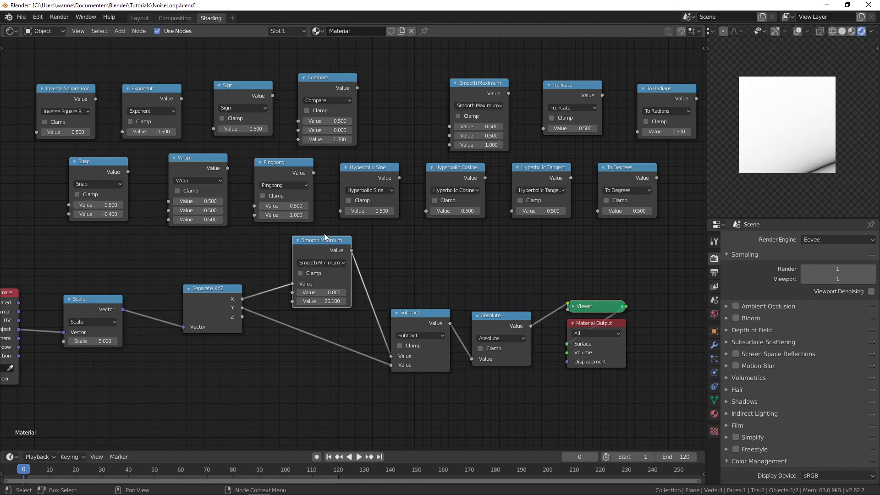
pyautogui.keyDown('alt'); pyautogui.moveTo(317, 240); pyautogui.dragTo(403, 82); pyautogui.keyUp('alt')
# Step: Test Smooth Maximum in the chain with its second value at 3.600, then return it to the top row
pyautogui.moveTo(485, 91); pyautogui.dragTo(328, 262)
pyautogui.moveTo(326, 312); pyautogui.dragTo(366, 312)
pyautogui.keyDown('alt'); pyautogui.moveTo(324, 259); pyautogui.dragTo(477, 87); pyautogui.keyUp('alt')
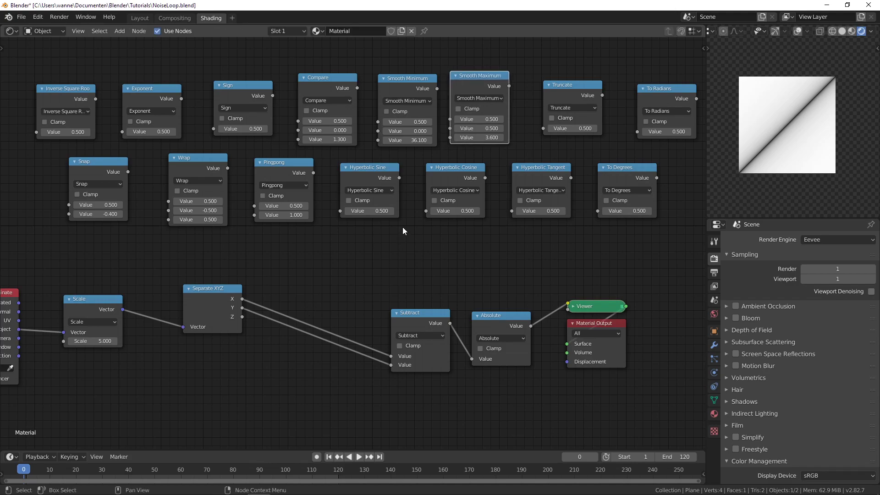
# Step: Insert Hyperbolic Cosine between Separate XYZ's X output and Subtract, zooming in on the U-shaped preview
pyautogui.click(453, 180)
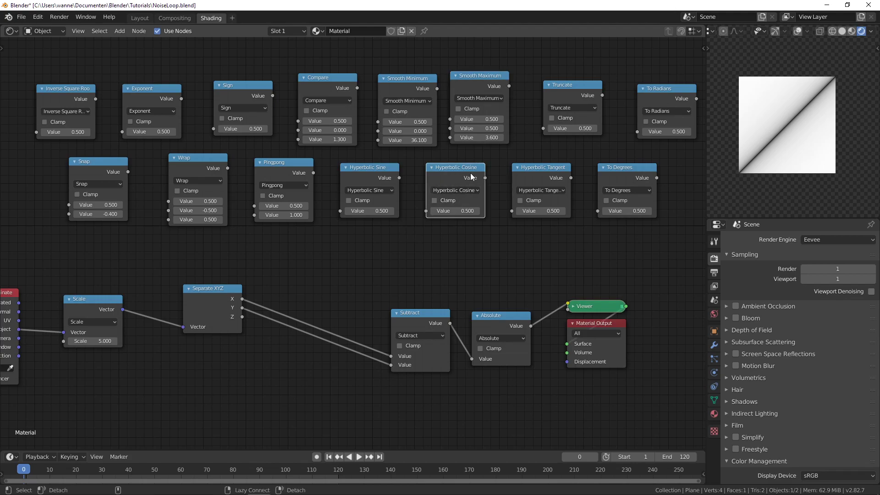
pyautogui.moveTo(456, 169); pyautogui.dragTo(337, 273)
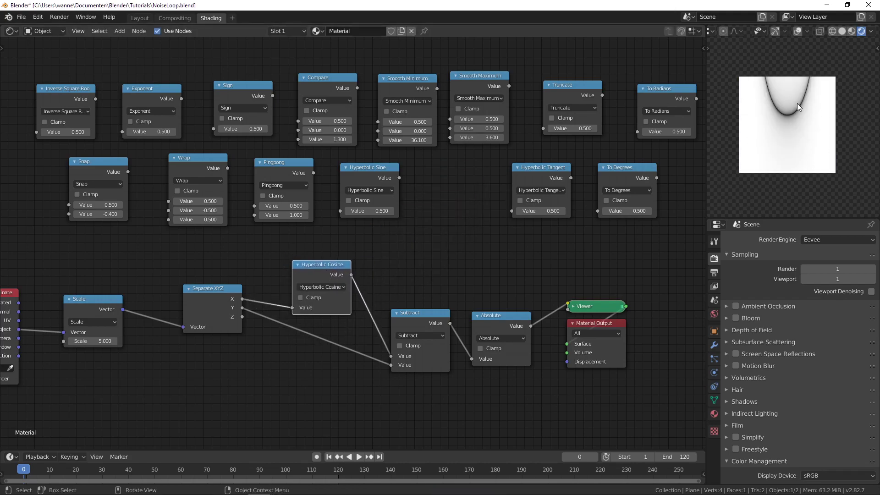
pyautogui.scroll(3, 777, 104)
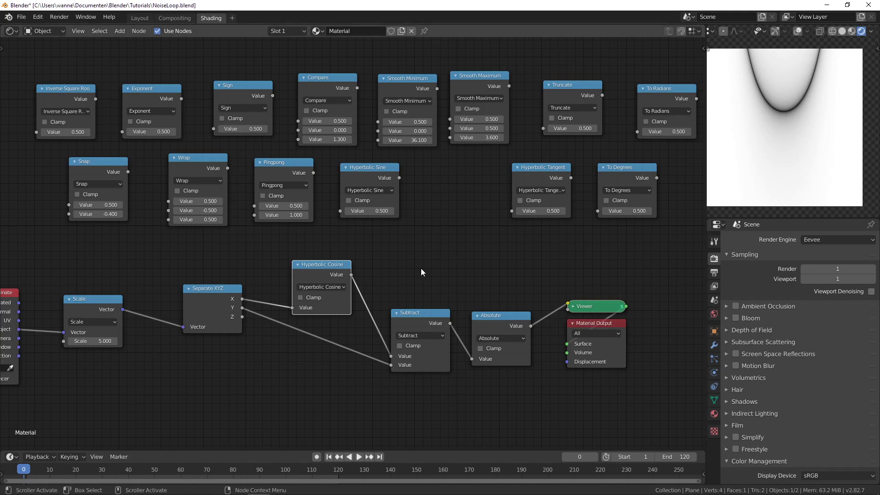
pyautogui.scroll(1, 321, 270)
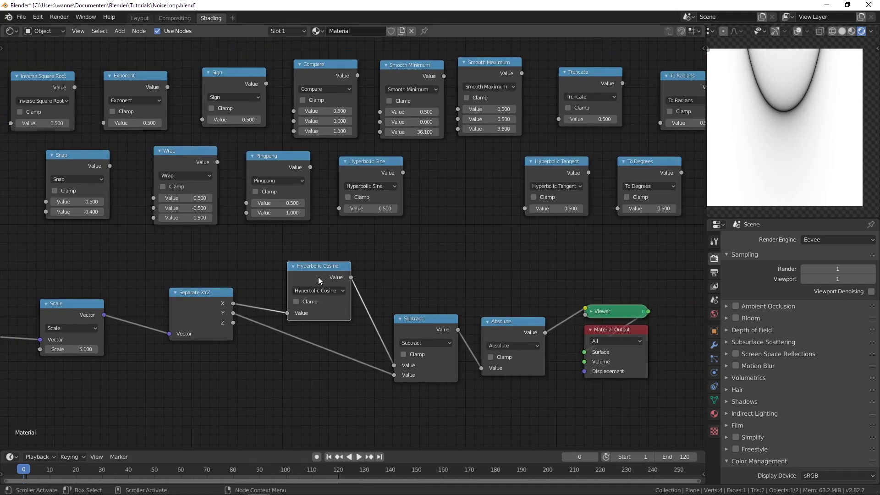
# Step: In Firefox, view the catenary hanging-chain image results
pyautogui.hotkey('alt', 'Tab')
pyautogui.hotkey('alt', 'Tab')
pyautogui.hotkey('alt', 'Tab')
pyautogui.hotkey('alt', 'Tab')
pyautogui.hotkey('alt', 'Tab')
pyautogui.hotkey('alt', 'Tab')
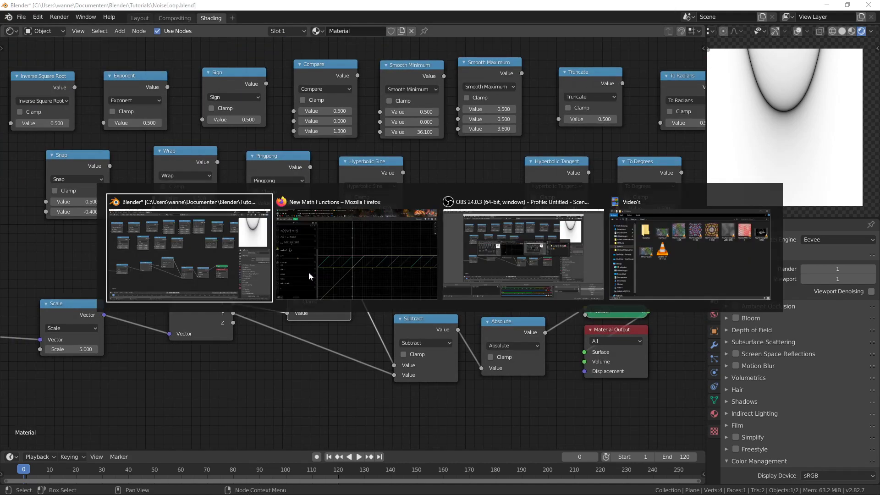
pyautogui.hotkey('alt', 'Tab')
pyautogui.hotkey('alt', 'Tab')
pyautogui.hotkey('alt', 'Tab')
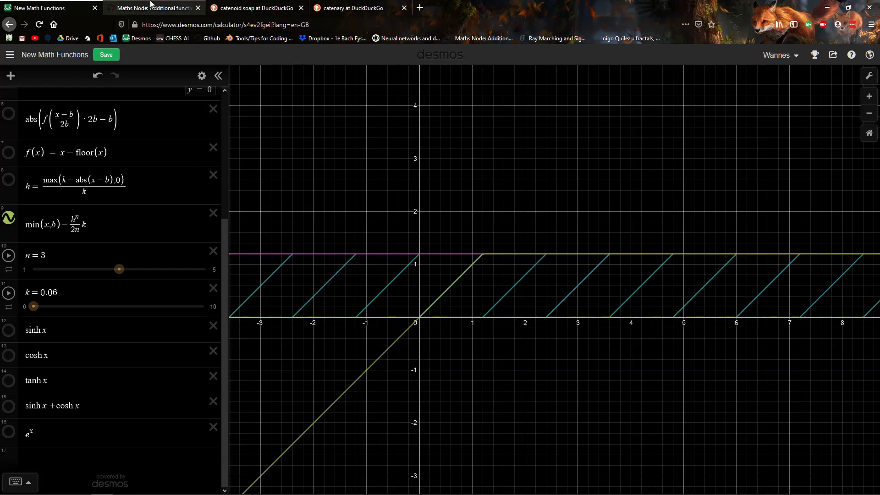
pyautogui.click(151, 4)
pyautogui.click(346, 7)
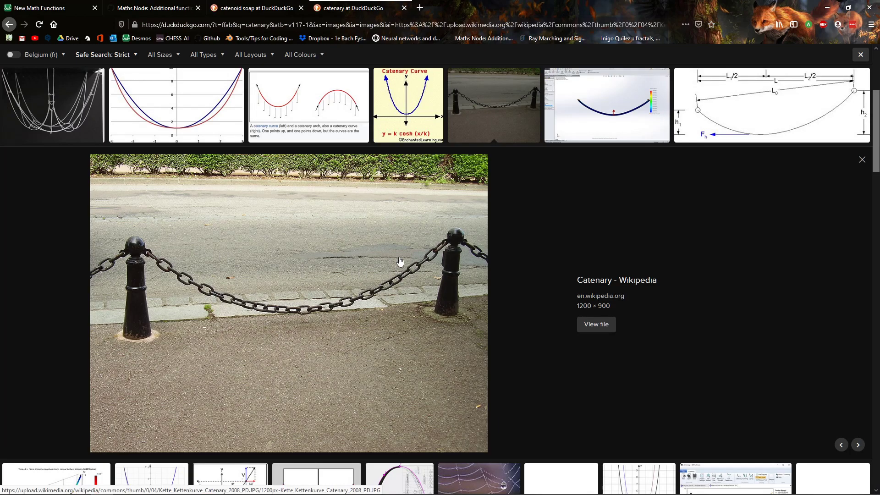
pyautogui.scroll(4, 269, 288)
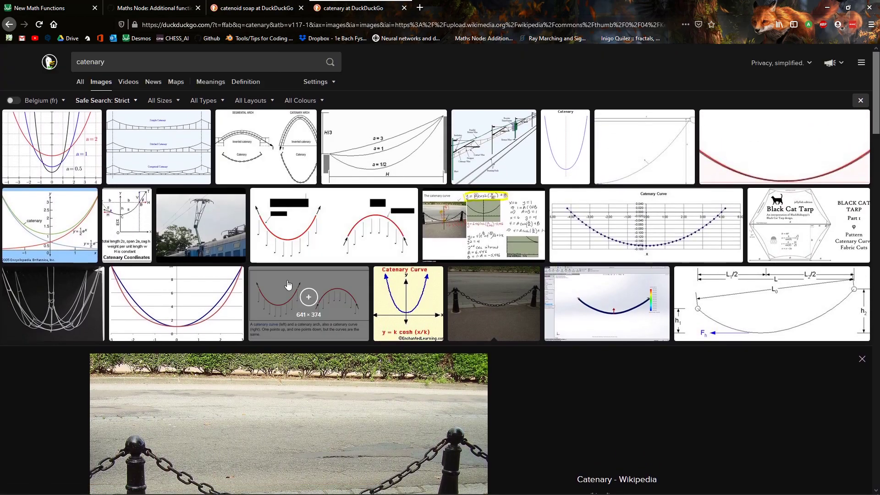
pyautogui.scroll(-4, 267, 201)
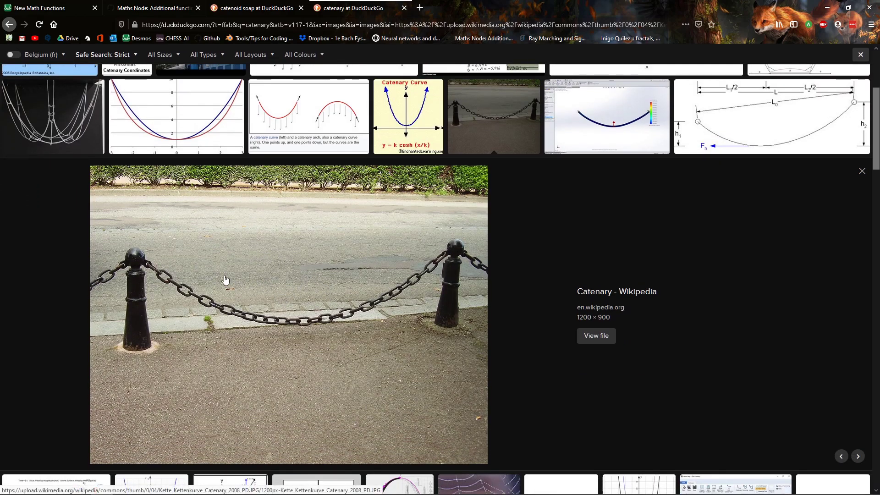
# Step: Browse the 'catenoid soap' image results and close the large image preview
pyautogui.click(264, 8)
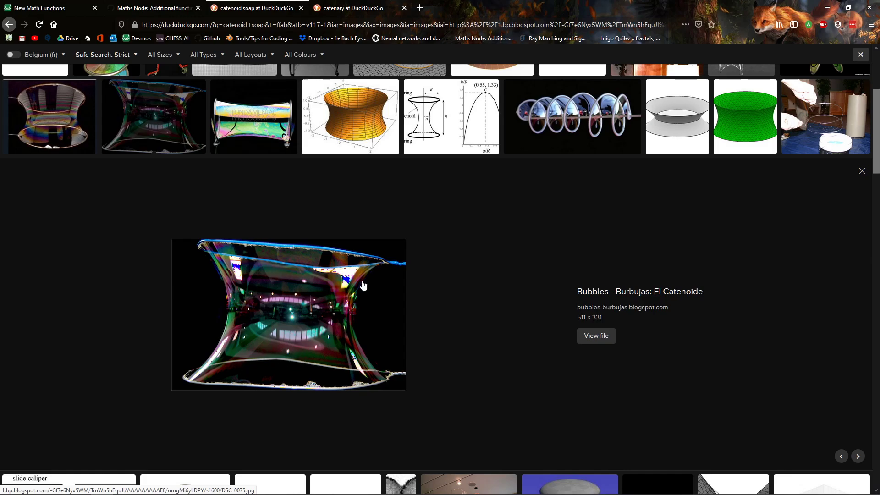
pyautogui.scroll(-3, 335, 327)
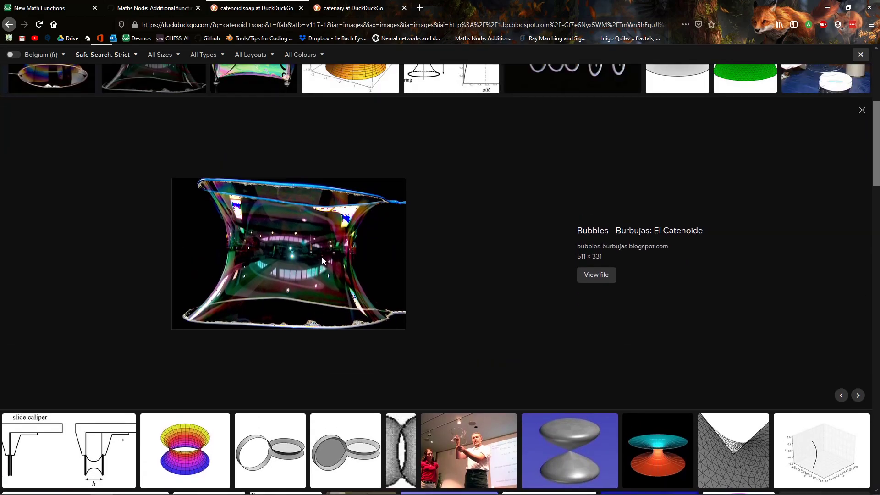
pyautogui.scroll(1, 323, 248)
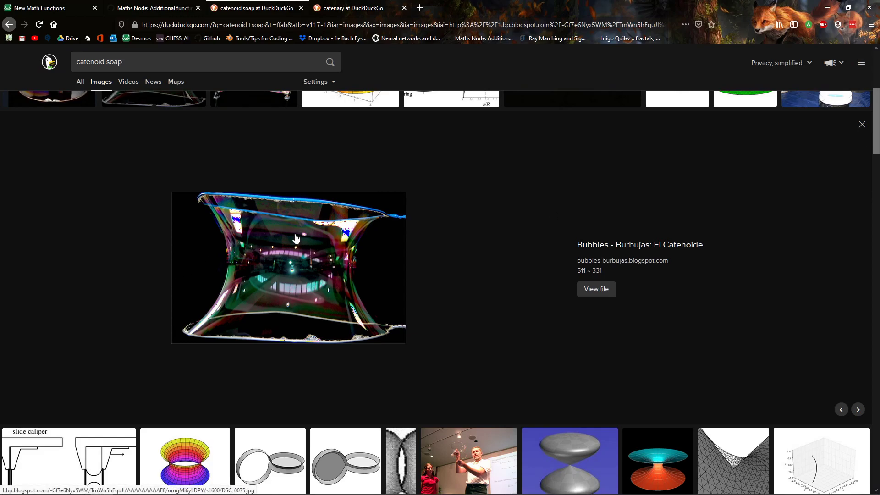
pyautogui.click(862, 124)
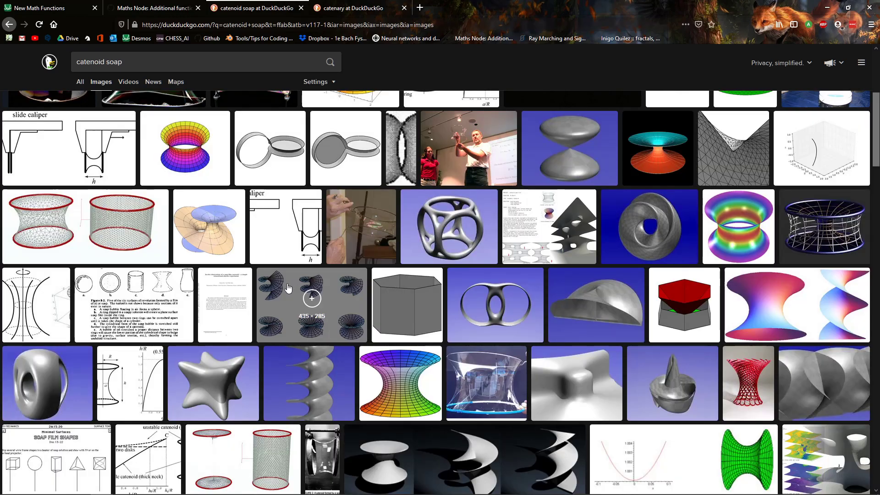
pyautogui.scroll(5, 271, 239)
pyautogui.hotkey('alt', 'Tab')
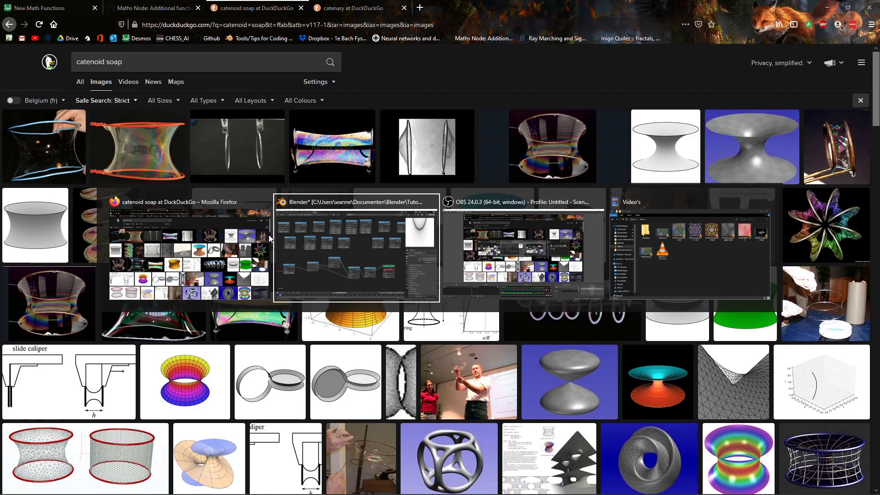
# Step: Back in Blender, move Hyperbolic Cosine out of the chain to sit beside Hyperbolic Sine
pyautogui.hotkey('alt', 'Tab')
pyautogui.hotkey('alt', 'Tab')
pyautogui.hotkey('alt', 'Tab')
pyautogui.hotkey('alt', 'Tab')
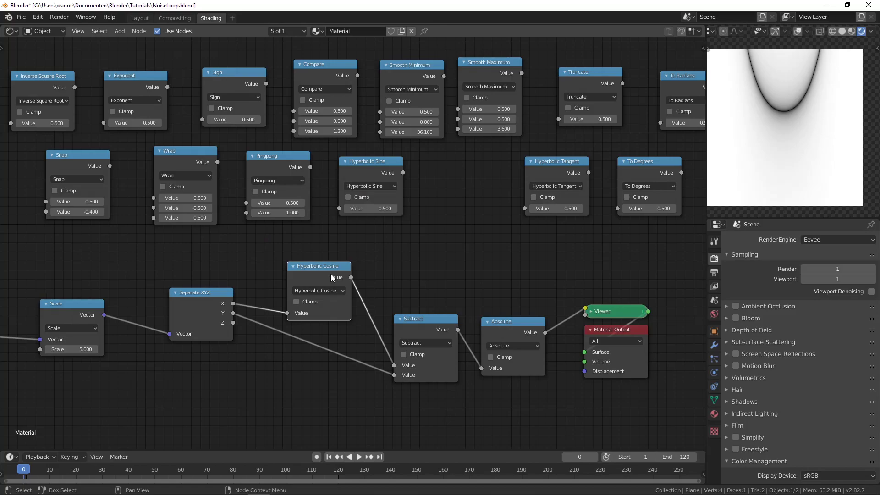
pyautogui.click(126, 79)
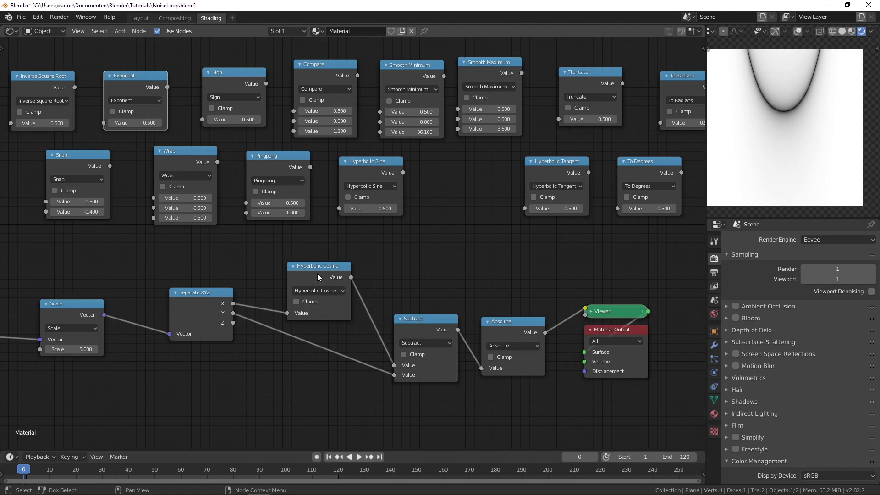
pyautogui.keyDown('alt'); pyautogui.moveTo(317, 273); pyautogui.dragTo(463, 168); pyautogui.keyUp('alt')
pyautogui.scroll(-2, 358, 258)
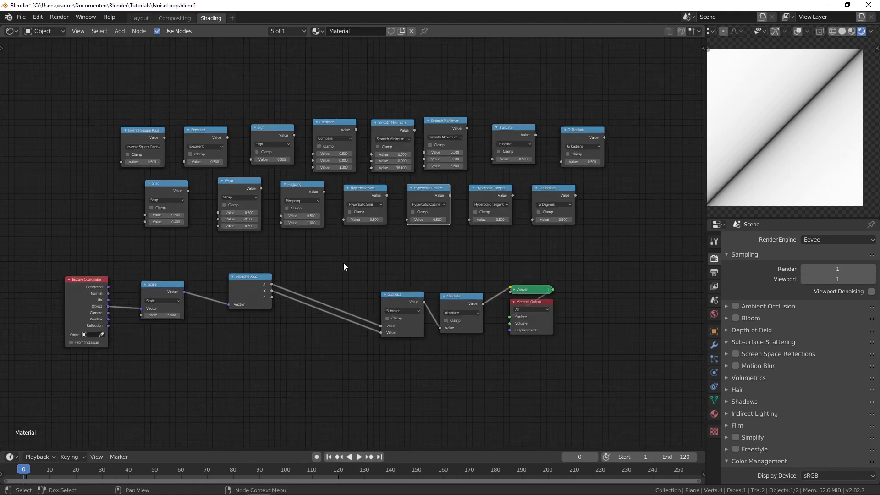